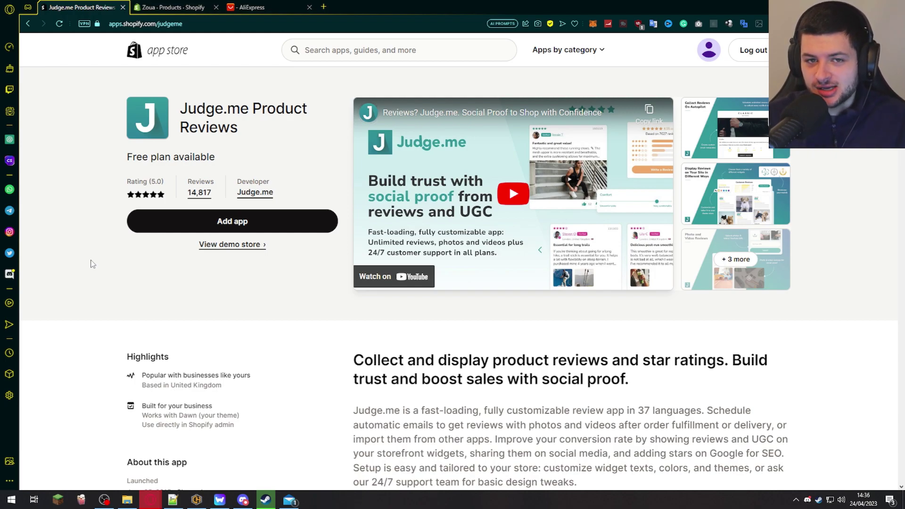
Add Judge.me Product Reviews to the Zoua store from its App Store listing
click(240, 223)
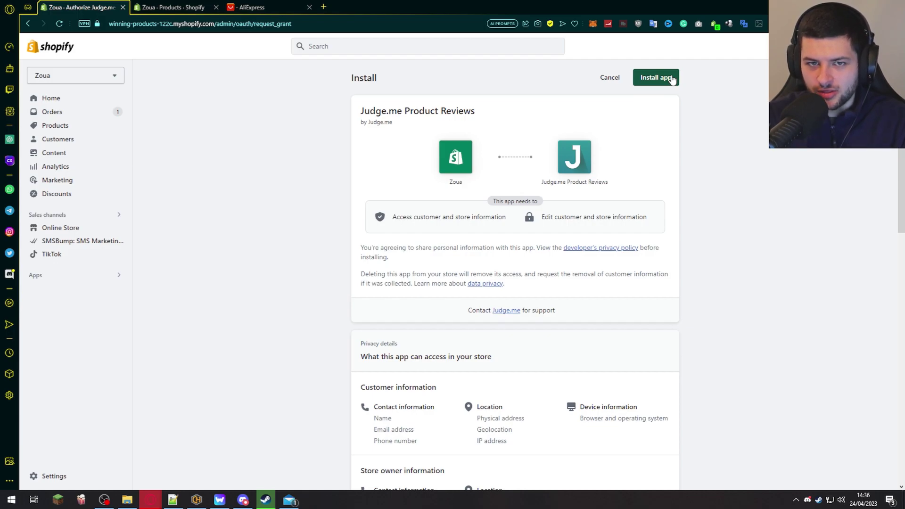
Approve the install on the Zoua store and put the widgets on the current live Dawn theme
click(672, 79)
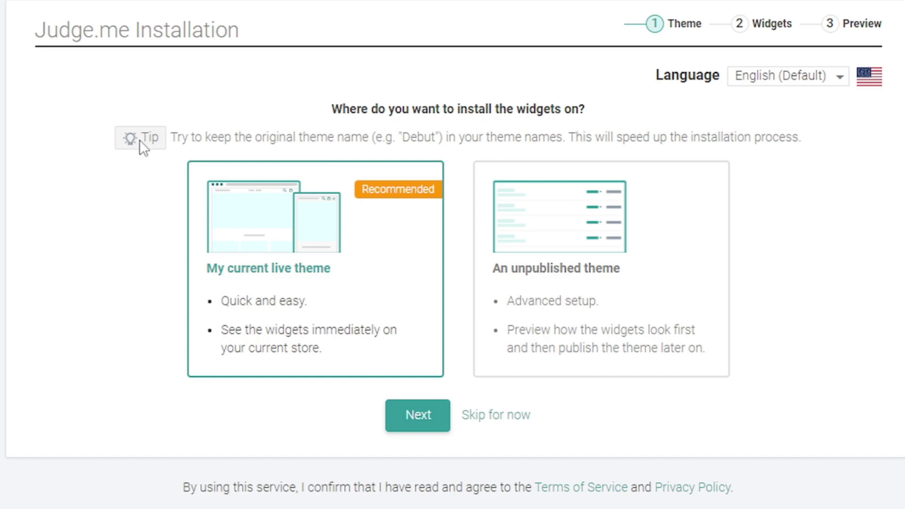
click(418, 419)
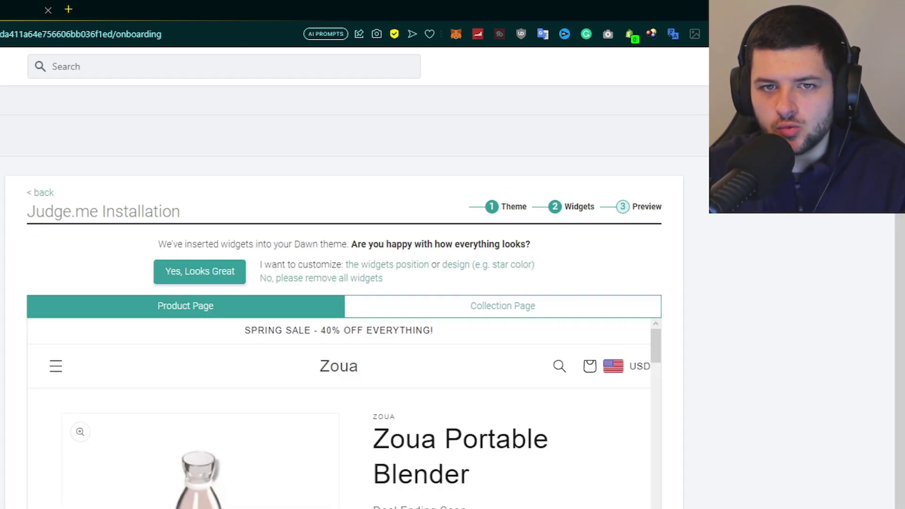
Check the widget preview on the product and Collection Page views, then confirm it looks great
scroll(298, 352, down, 5)
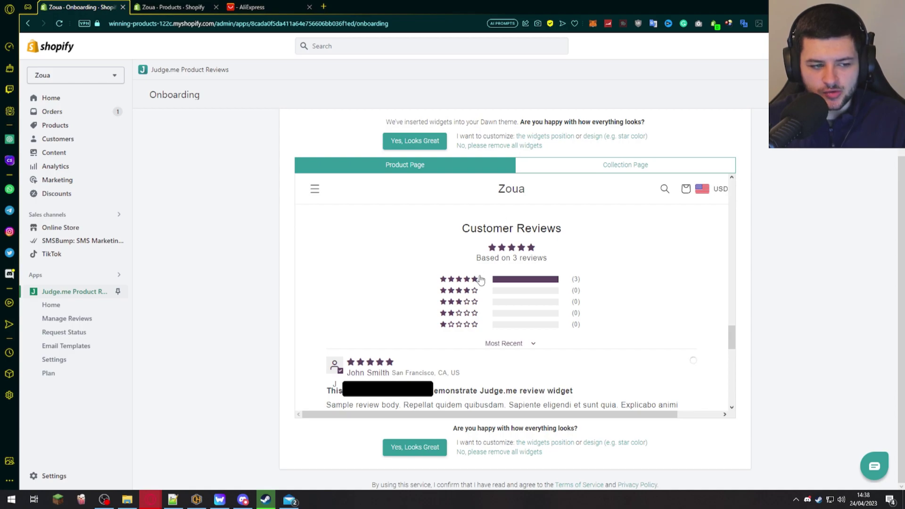
scroll(514, 283, down, 1)
scroll(514, 283, down, 3)
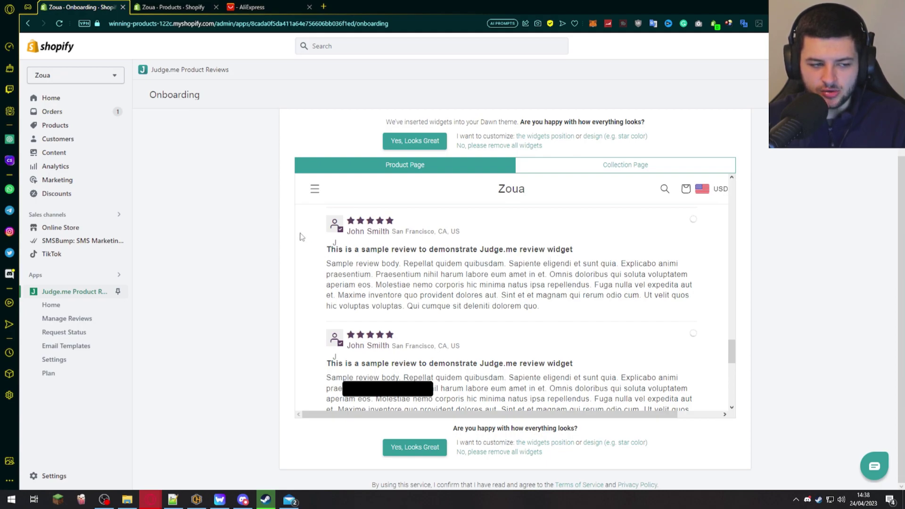
scroll(484, 284, down, 8)
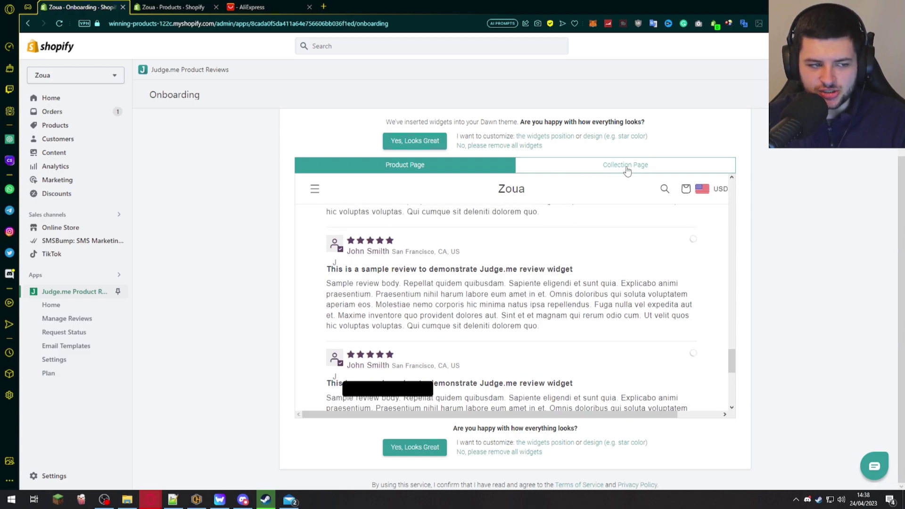
click(630, 169)
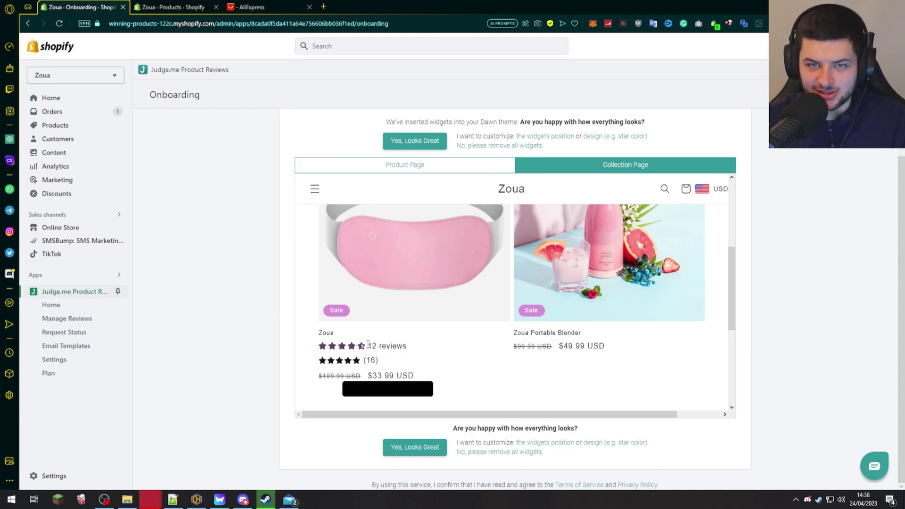
click(418, 446)
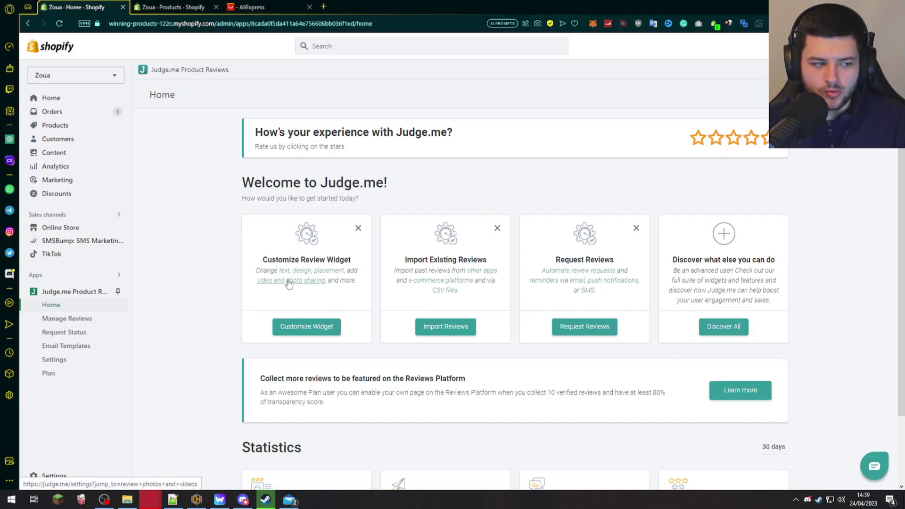
Open Customize Widget from the Judge.me home dashboard
scroll(283, 281, down, 1)
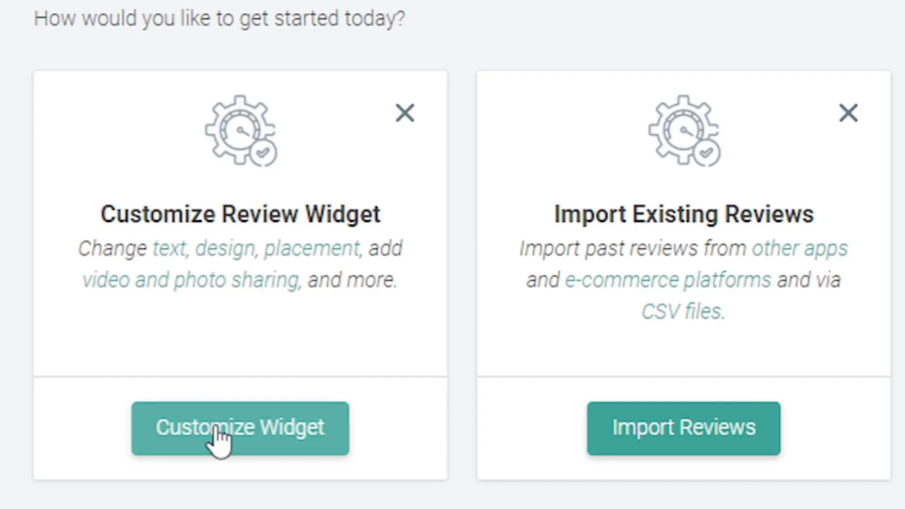
double_click(299, 279)
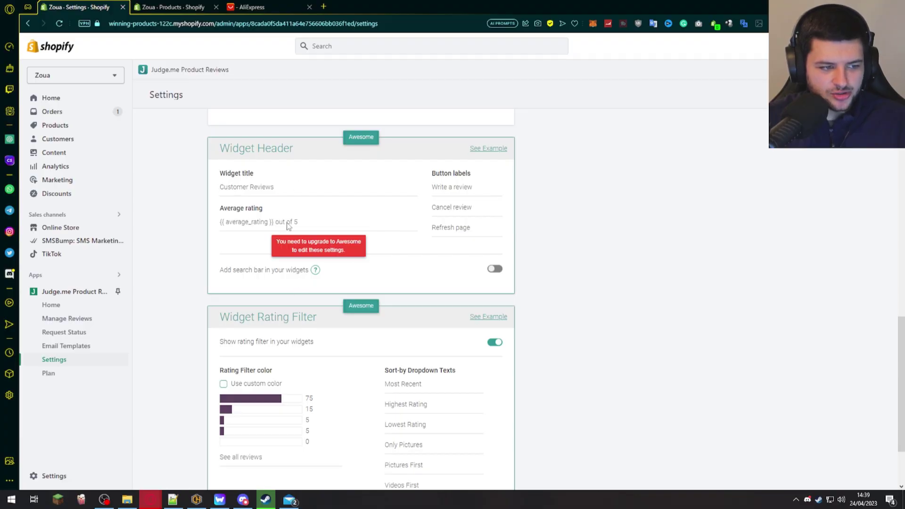
click(225, 189)
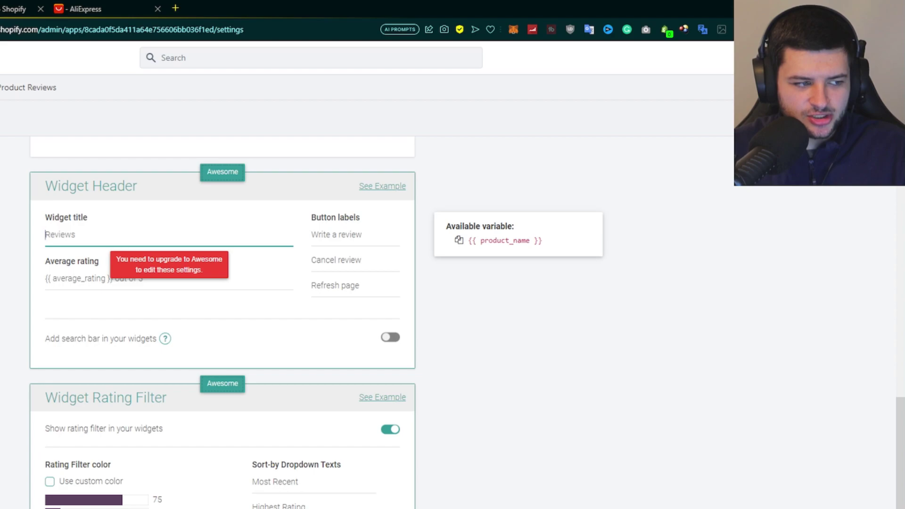
click(502, 202)
click(328, 242)
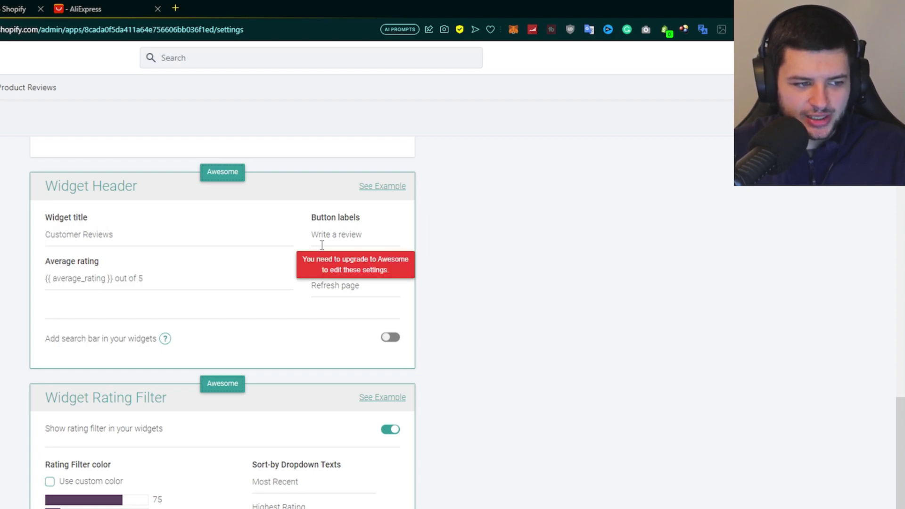
click(324, 235)
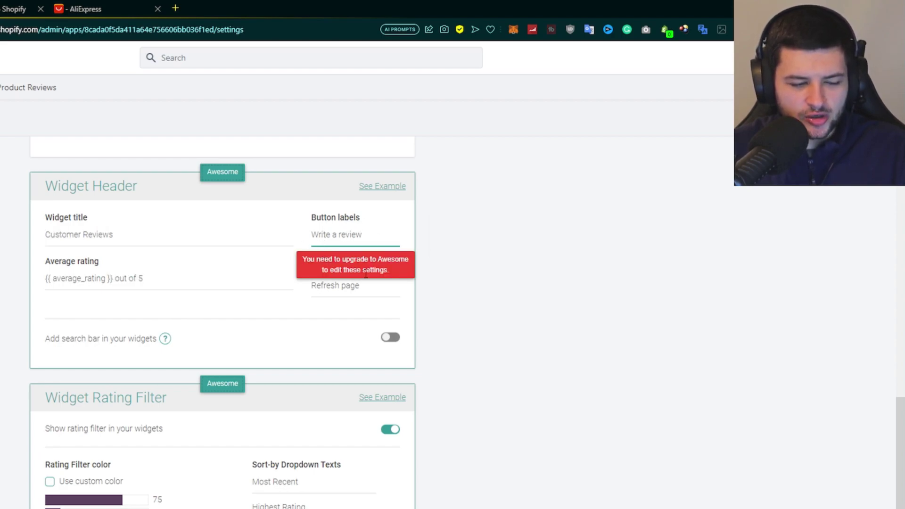
click(92, 229)
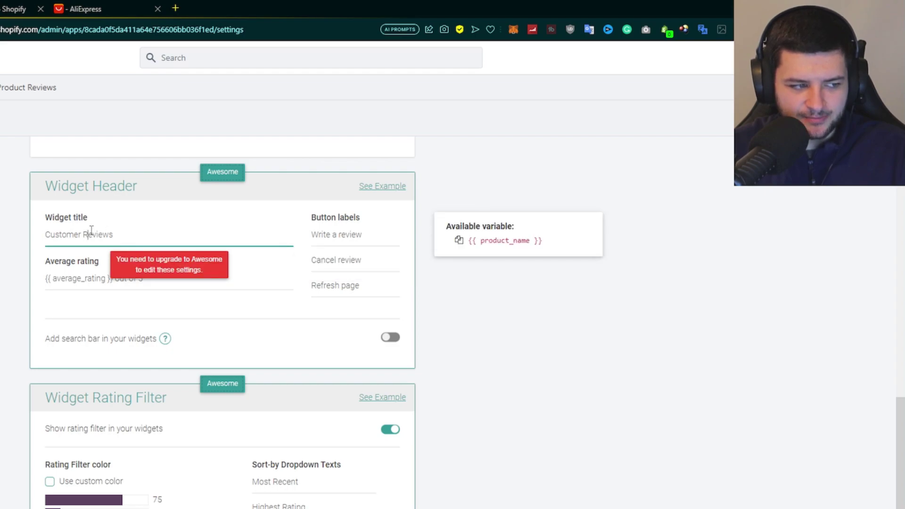
click(149, 282)
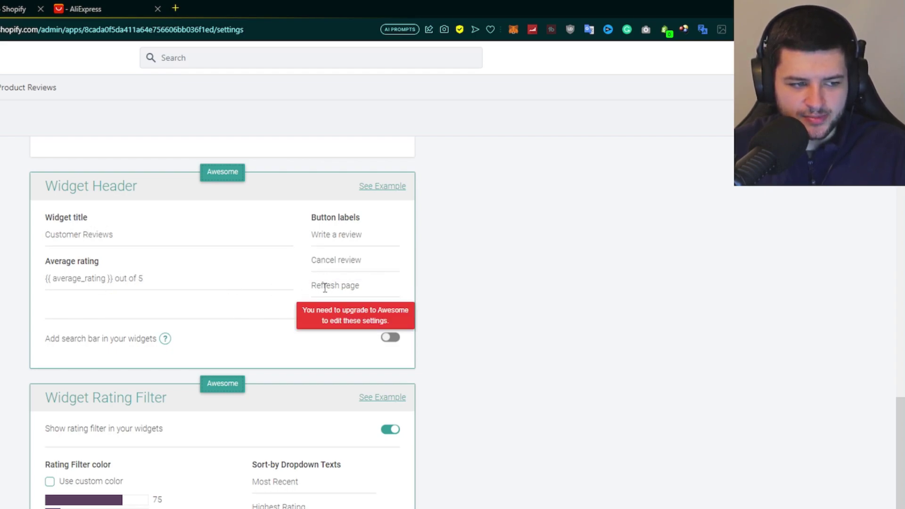
scroll(210, 317, down, 3)
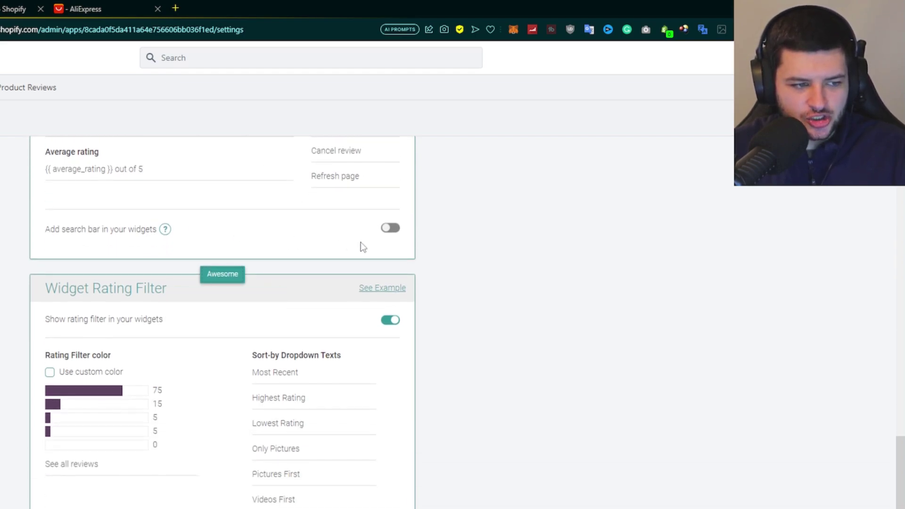
click(388, 228)
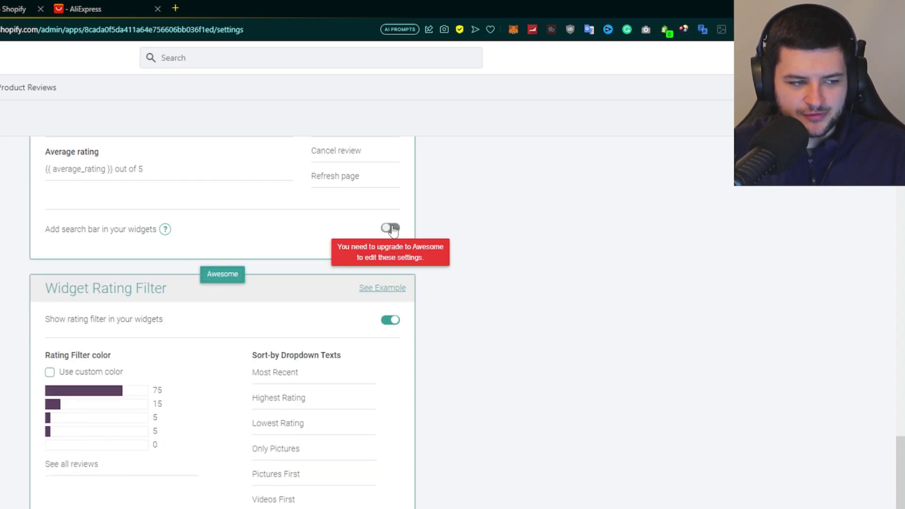
click(49, 372)
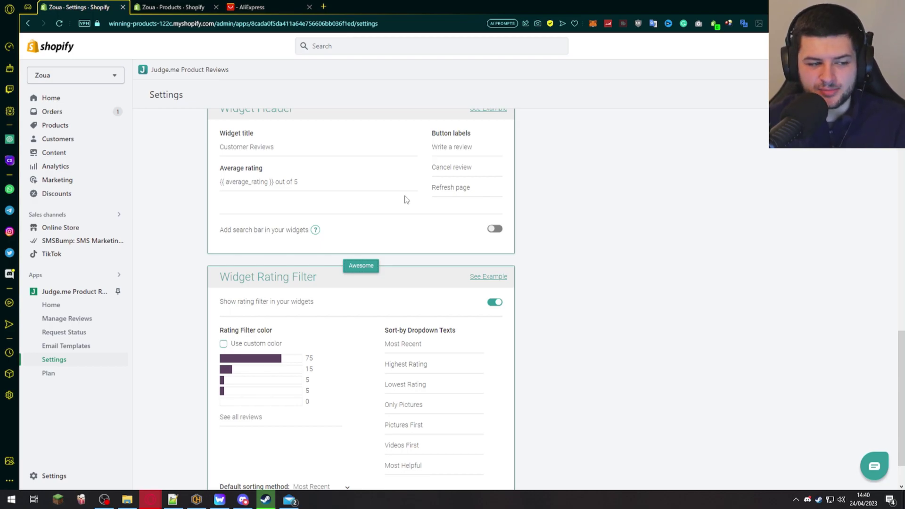
Try Judge.me Product Medals, leaving them turned off
scroll(405, 199, up, 1)
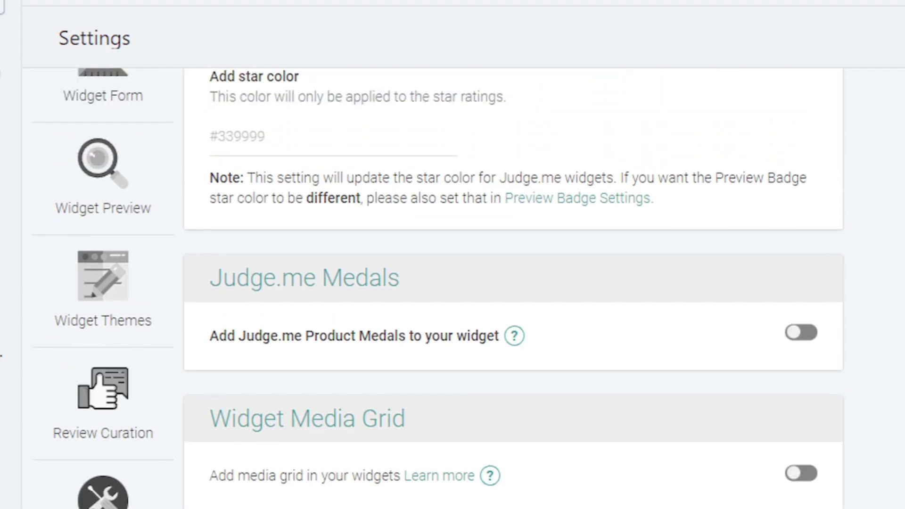
scroll(294, 288, up, 1)
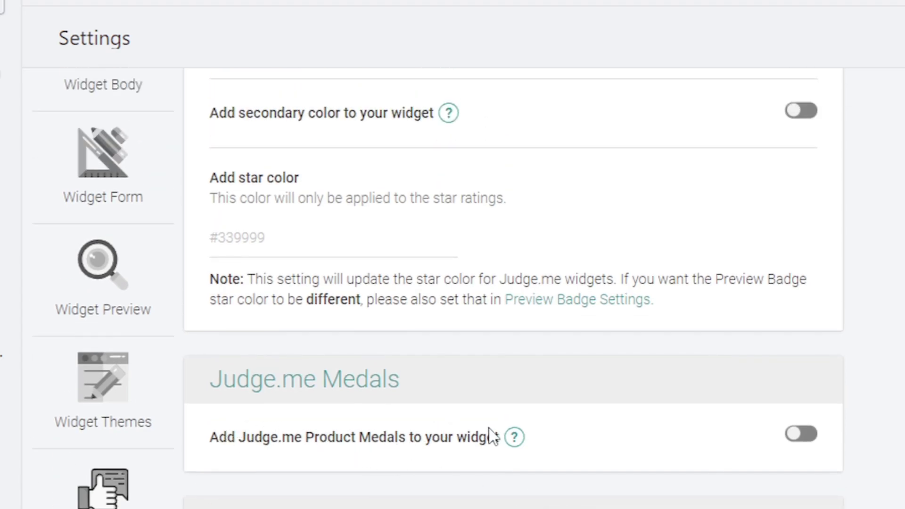
click(802, 434)
scroll(415, 279, down, 5)
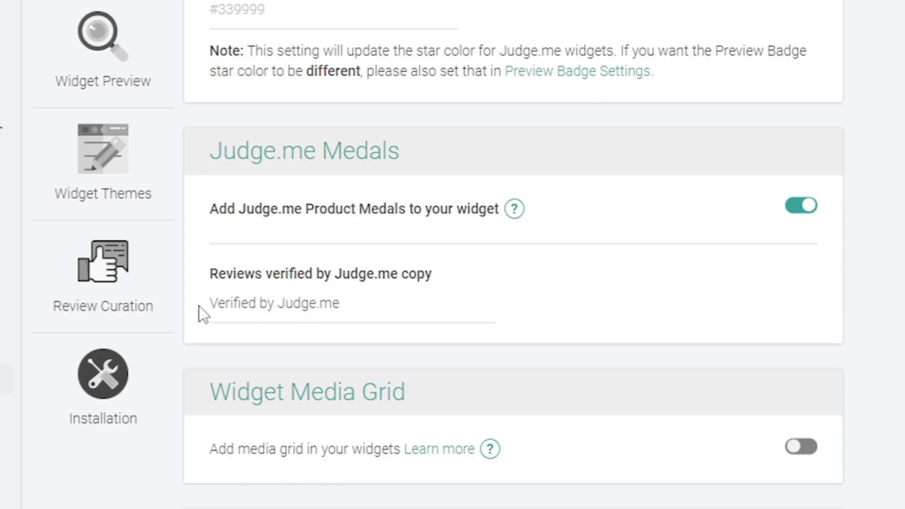
click(802, 205)
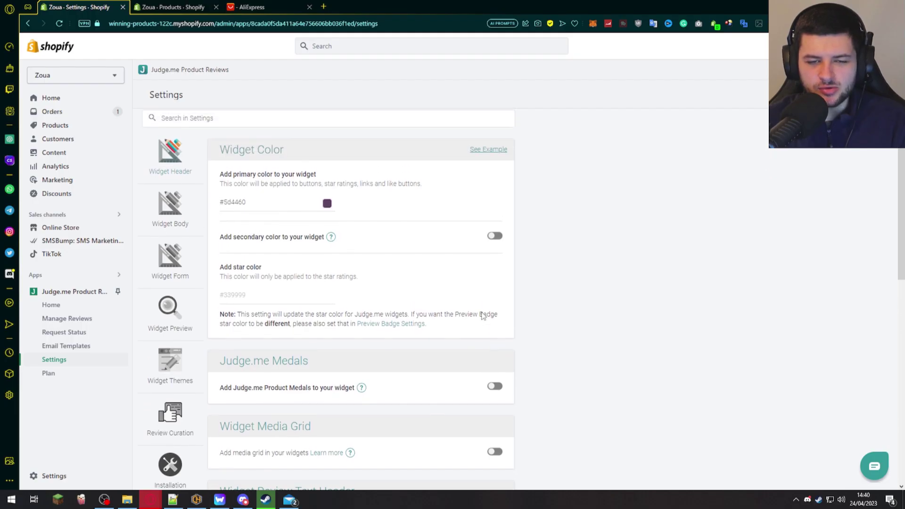
scroll(771, 43, up, 2)
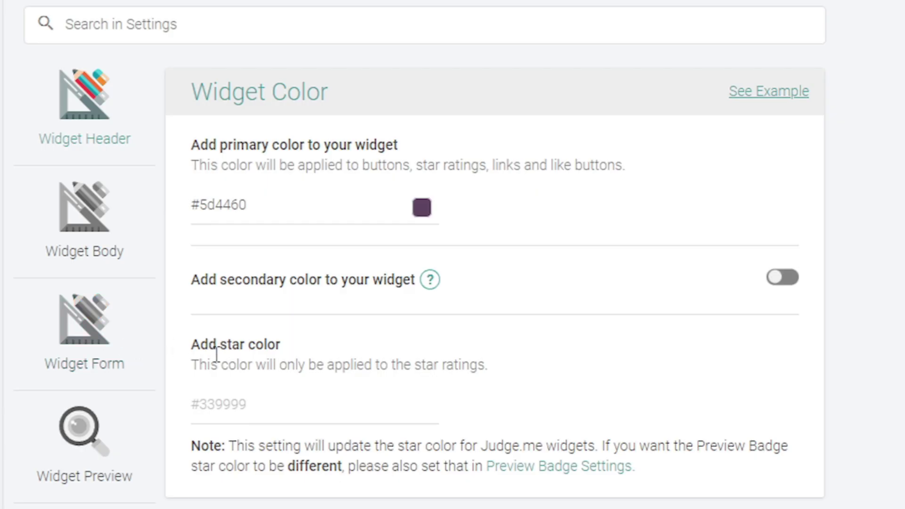
Set the star rating colour to bright magenta #fc00ff, keeping the secondary colour off
click(239, 375)
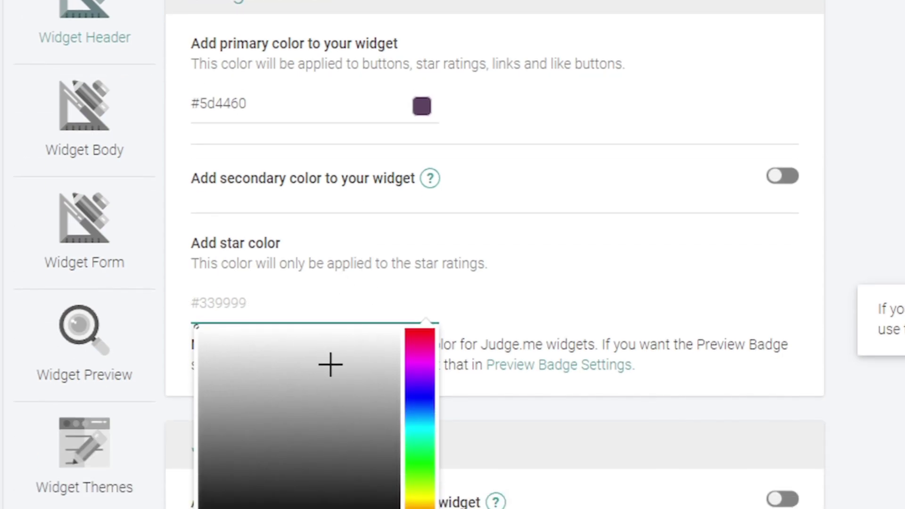
click(420, 463)
click(380, 340)
click(538, 273)
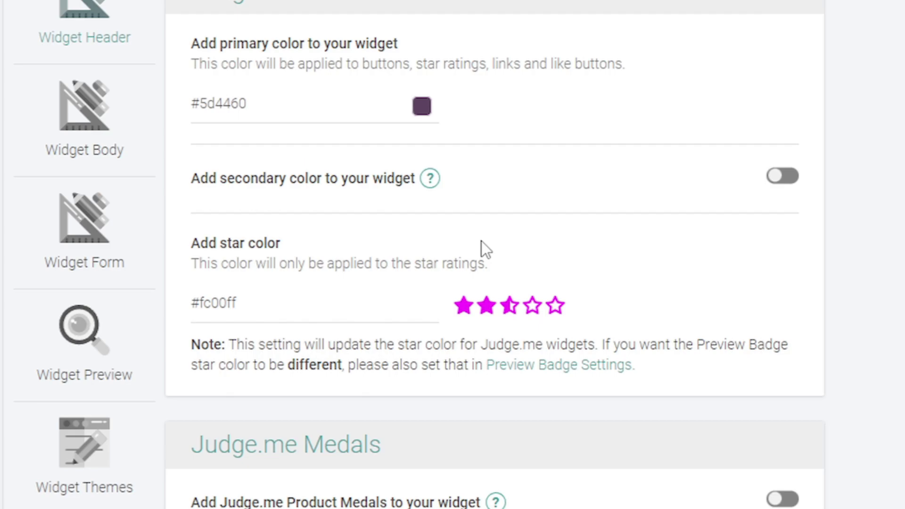
click(775, 176)
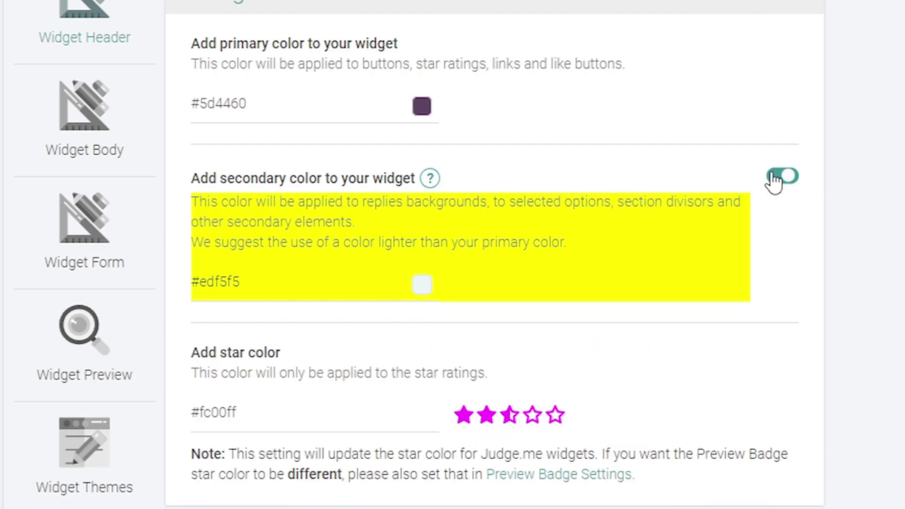
click(781, 178)
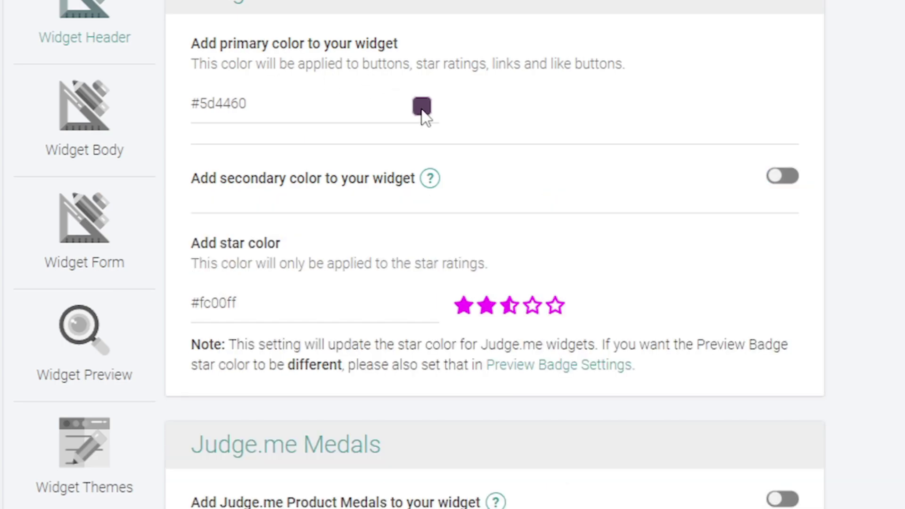
Set the widget primary colour to the brighter purple #ae4aba
click(222, 104)
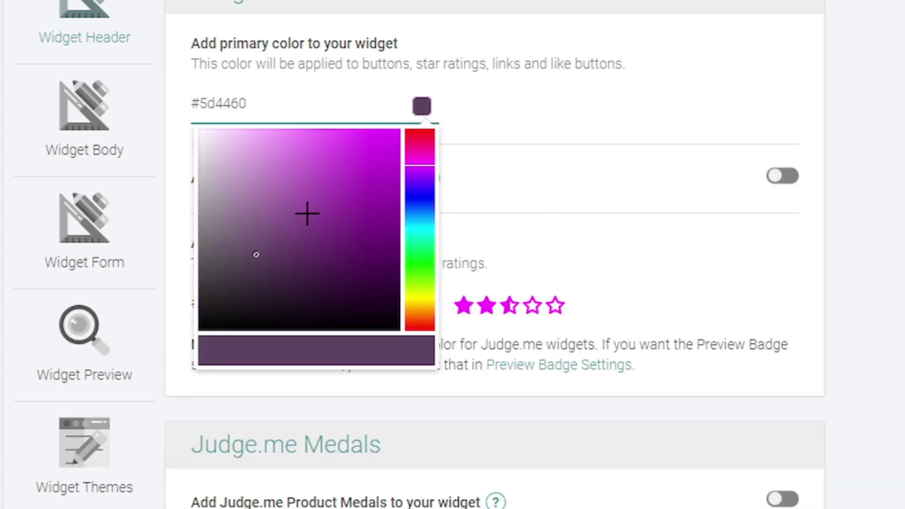
drag(307, 216, 294, 219)
click(322, 66)
click(313, 111)
click(320, 183)
Show the Widget Body settings section
click(670, 216)
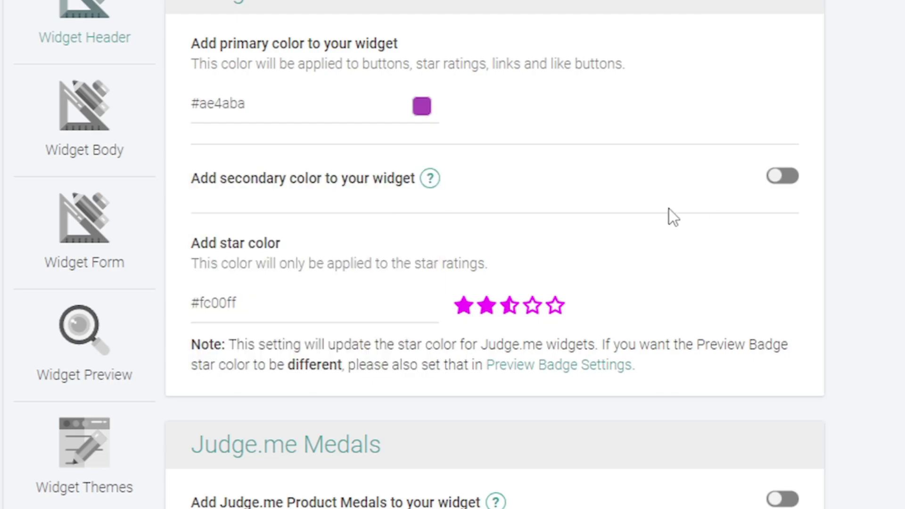
click(61, 141)
scroll(344, 129, down, 2)
scroll(343, 128, down, 2)
scroll(285, 115, up, 3)
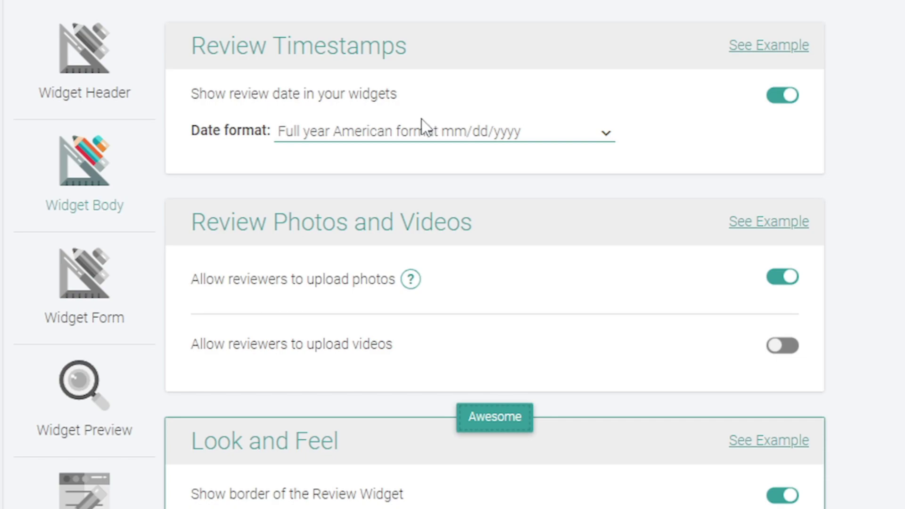
Set the review timestamp date format to Short year European format dd/mm/yy
click(327, 135)
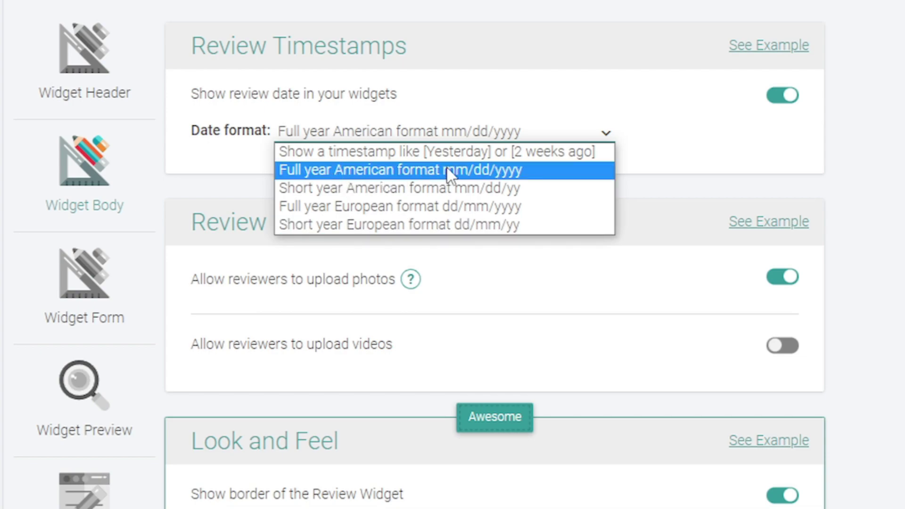
click(404, 225)
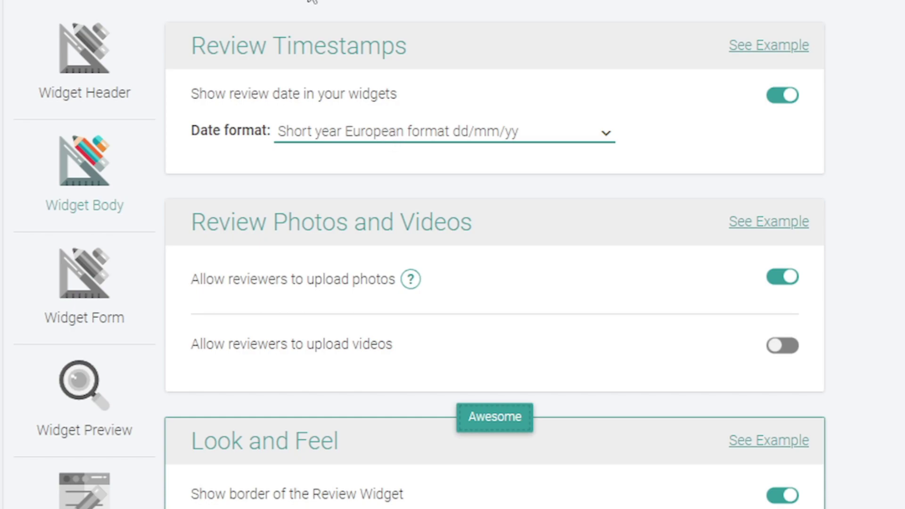
scroll(180, 179, down, 2)
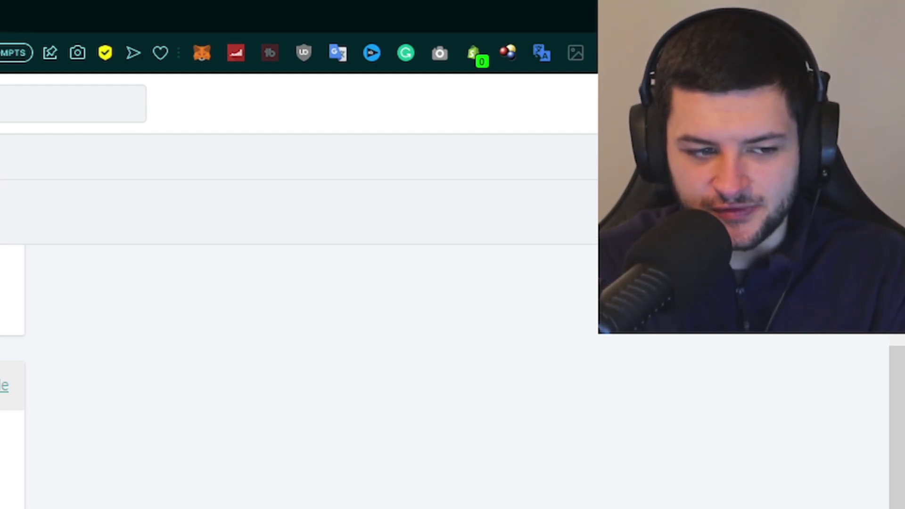
Look over the Widget Body and Widget Form sections, then show the Widget Preview with its review form
scroll(302, 378, down, 2)
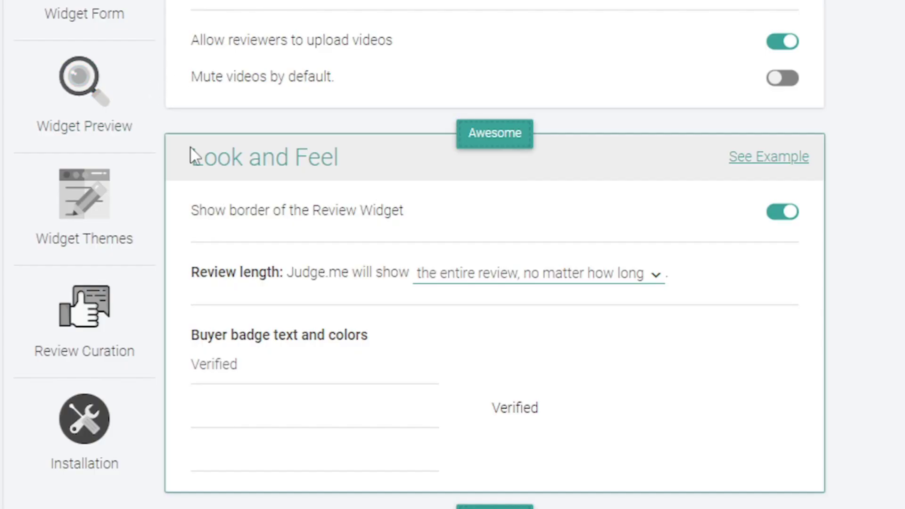
mouse_move(489, 126)
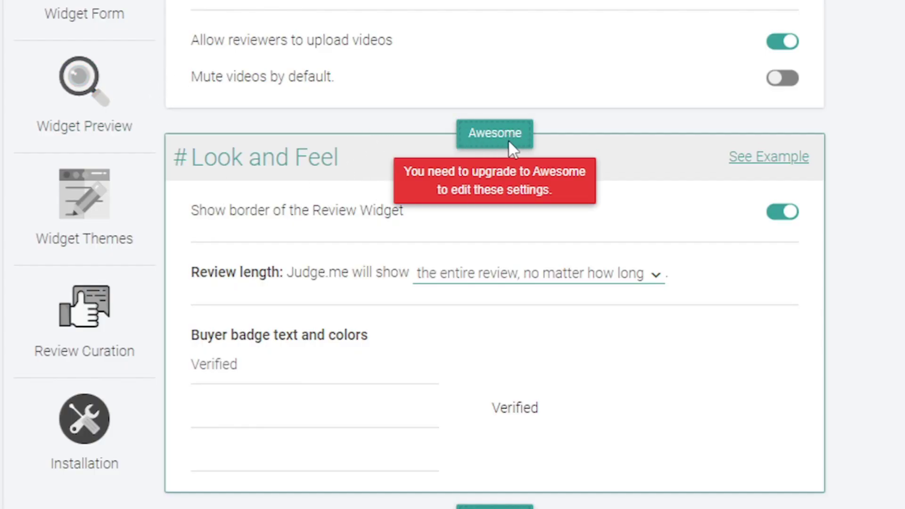
scroll(519, 293, down, 2)
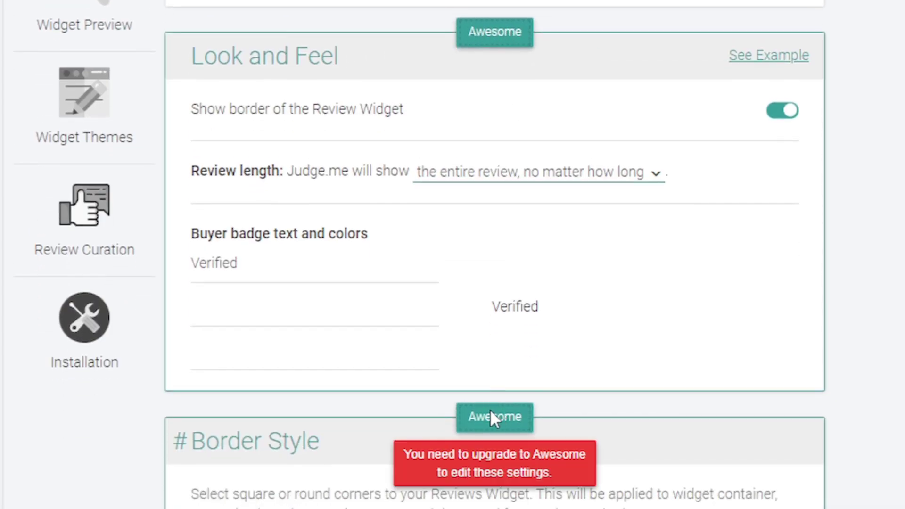
scroll(523, 264, down, 14)
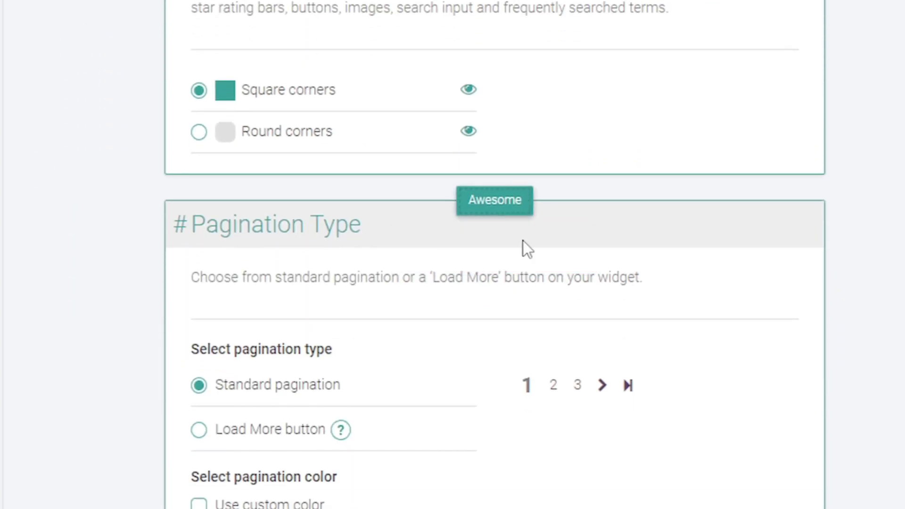
scroll(522, 252, down, 4)
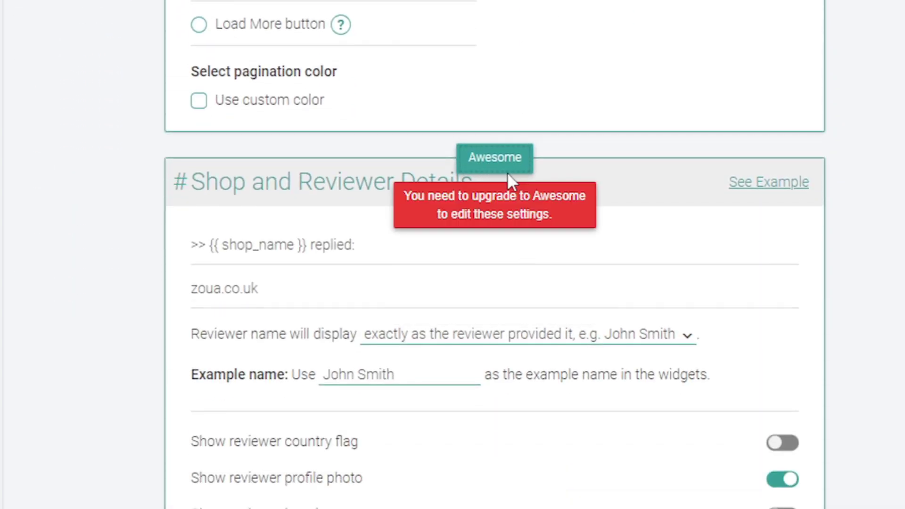
scroll(509, 177, down, 8)
scroll(507, 190, down, 4)
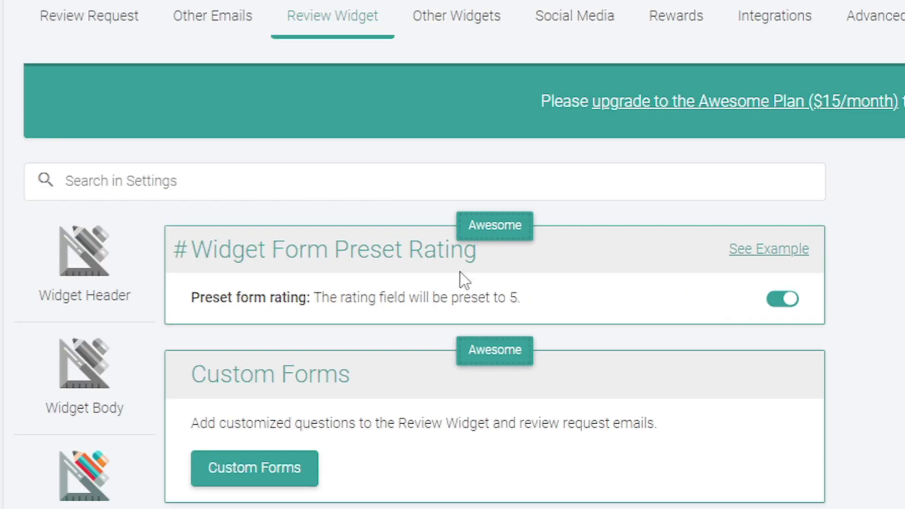
scroll(559, 286, down, 2)
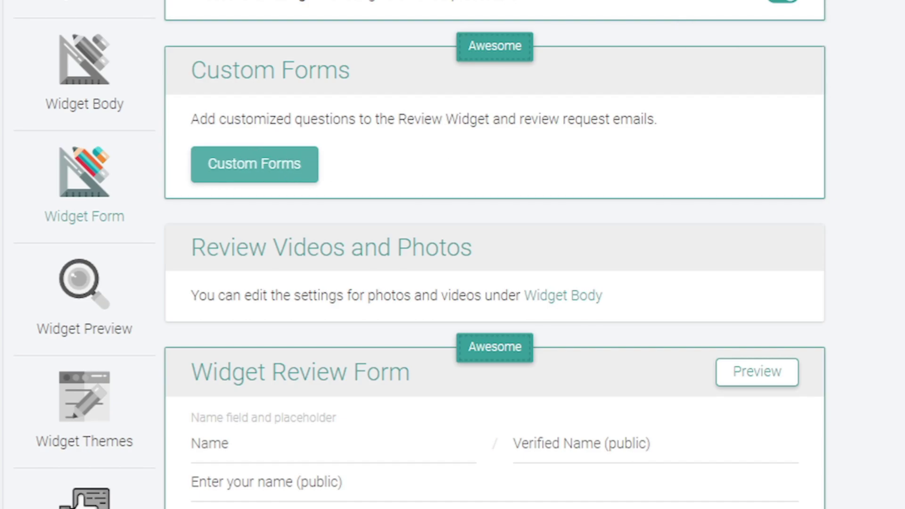
scroll(817, 66, down, 10)
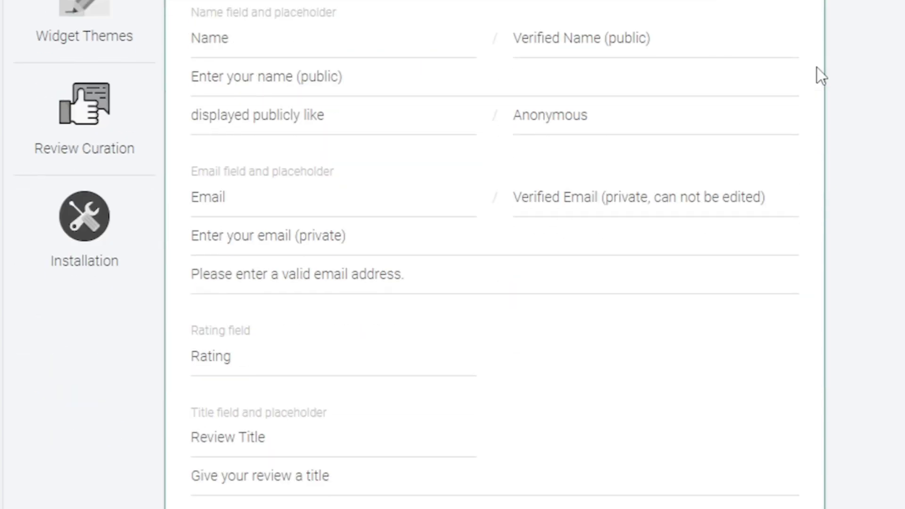
scroll(817, 67, up, 15)
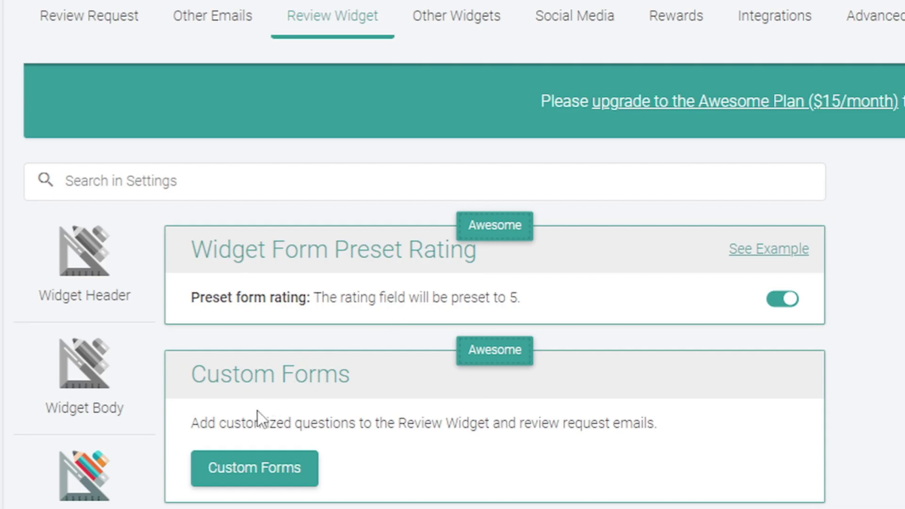
scroll(250, 426, down, 2)
click(255, 366)
scroll(345, 310, down, 3)
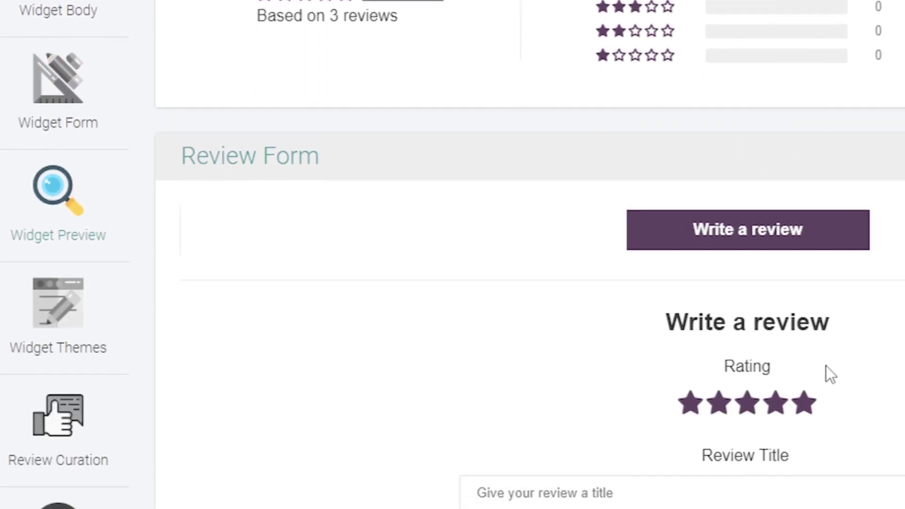
Go to Widget Themes and view the Default theme's example
click(73, 335)
scroll(605, 311, down, 3)
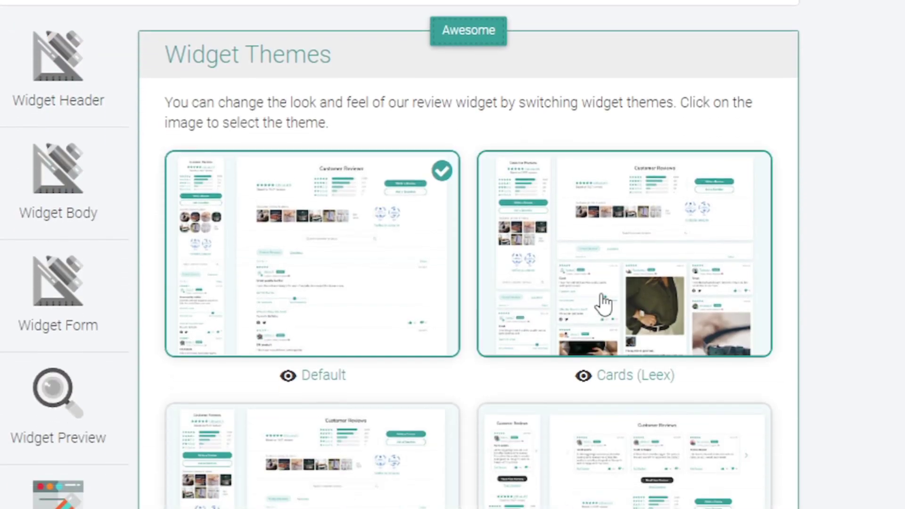
click(319, 378)
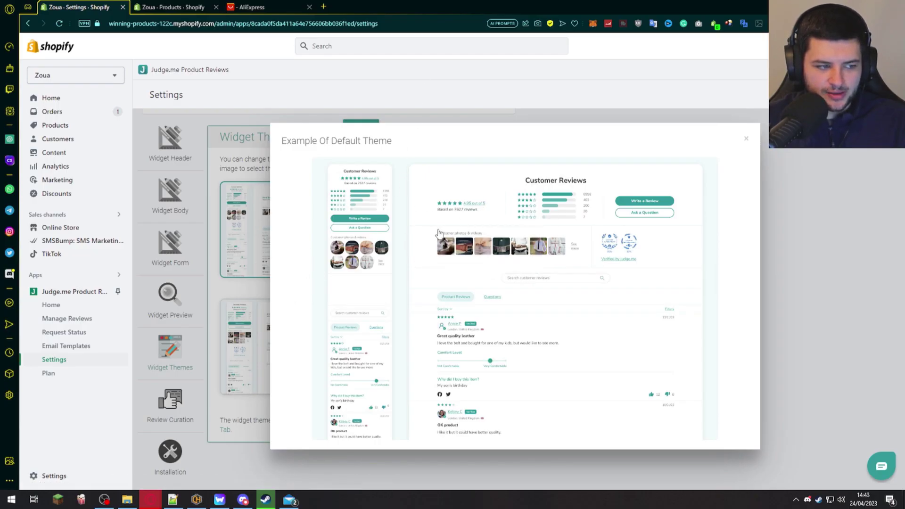
View the Default theme example full size in a new tab, then return to Settings
click(514, 213)
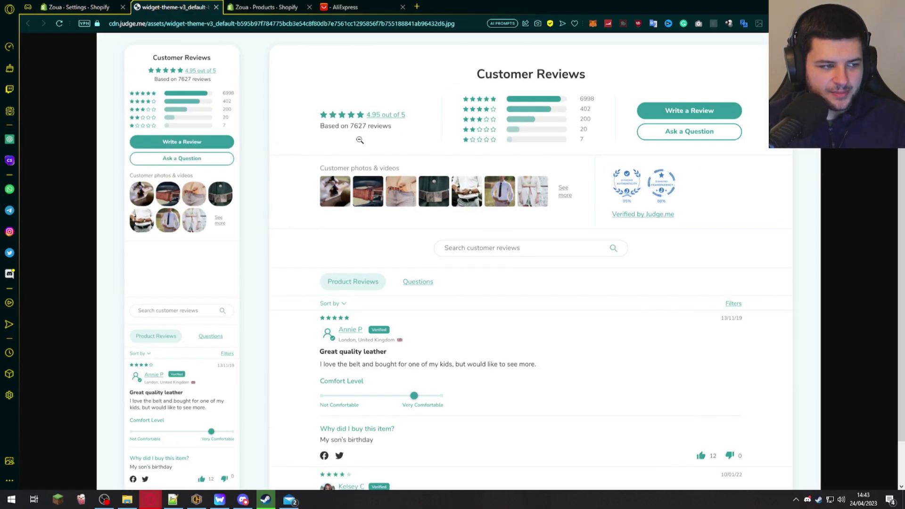
click(441, 171)
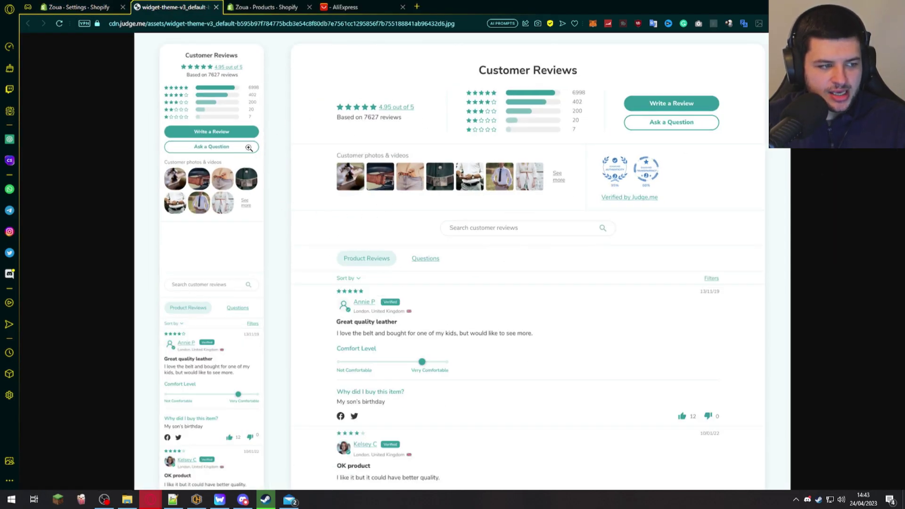
click(79, 7)
Preview the Cards (Leex) and Slider themes, then reselect Default as the widget theme
click(434, 287)
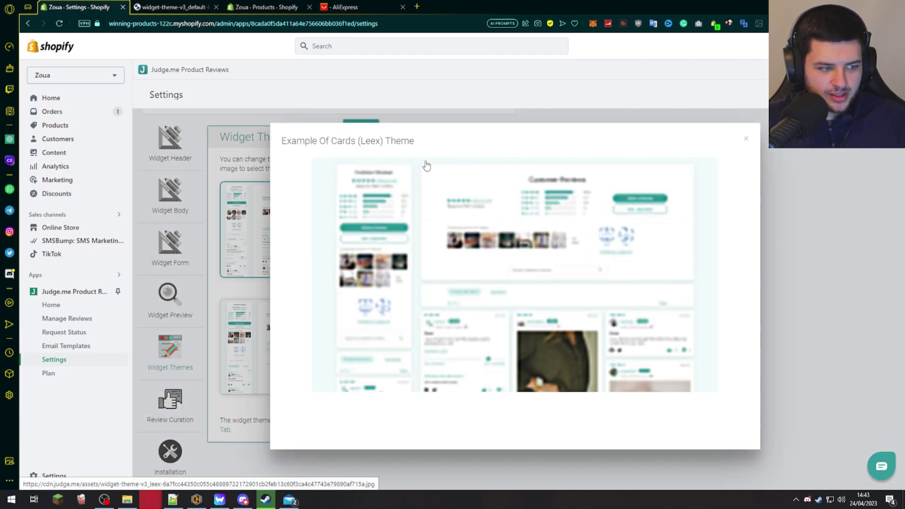
key(Escape)
click(444, 376)
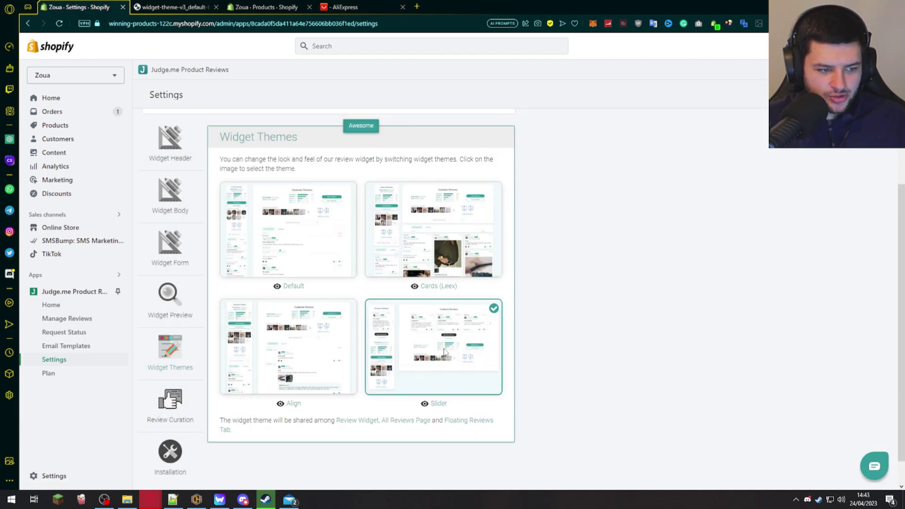
click(435, 407)
key(Escape)
click(310, 234)
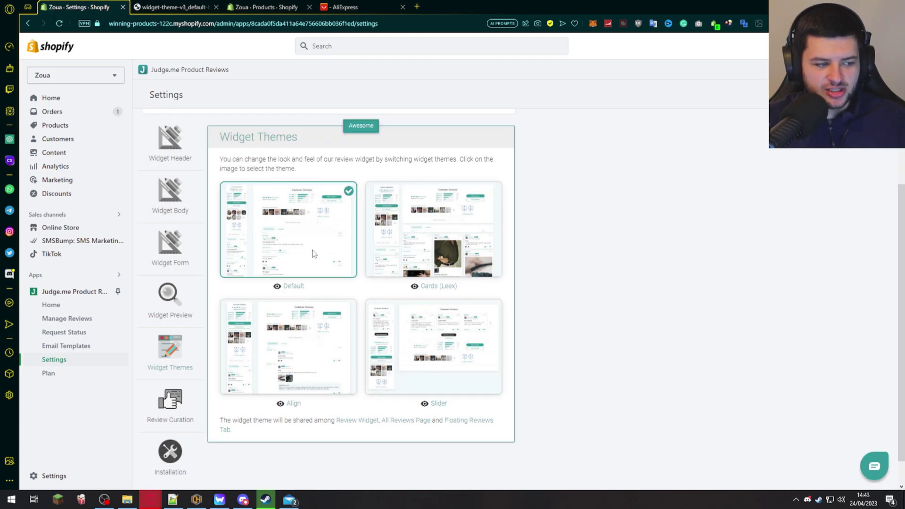
scroll(314, 255, down, 1)
Keep review autopublishing on in Review Curation and lower its minimum rating to 1 star
click(167, 365)
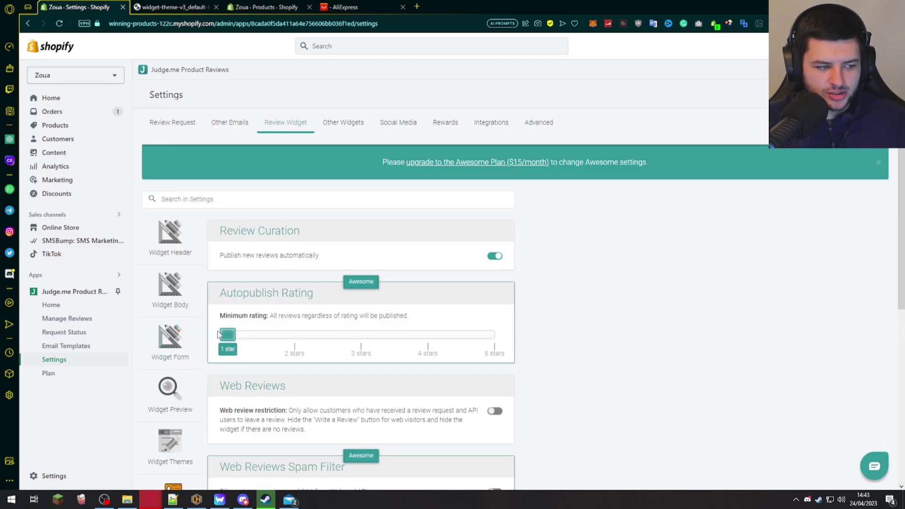
scroll(254, 293, down, 3)
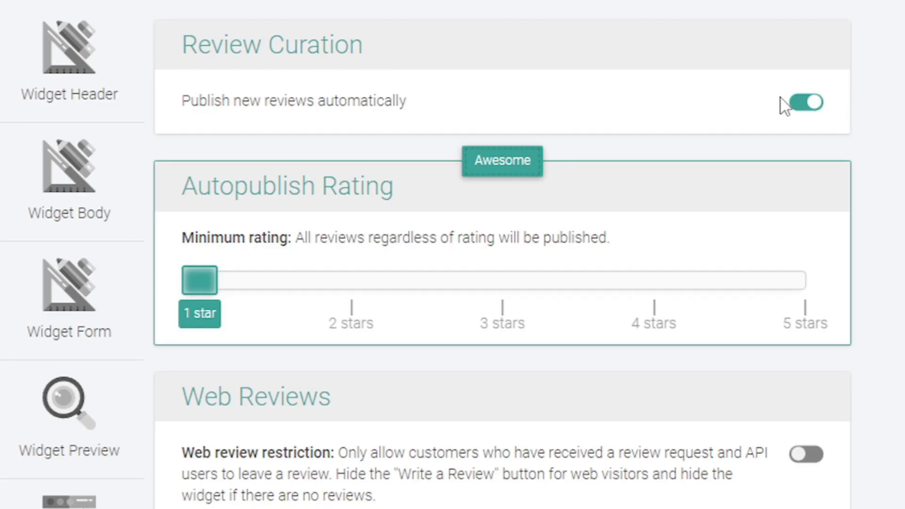
click(810, 104)
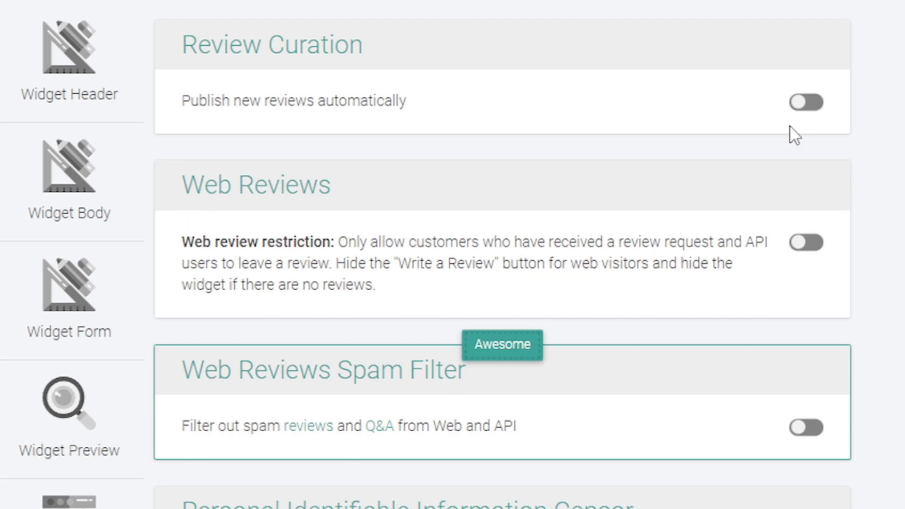
click(807, 103)
scroll(184, 227, down, 2)
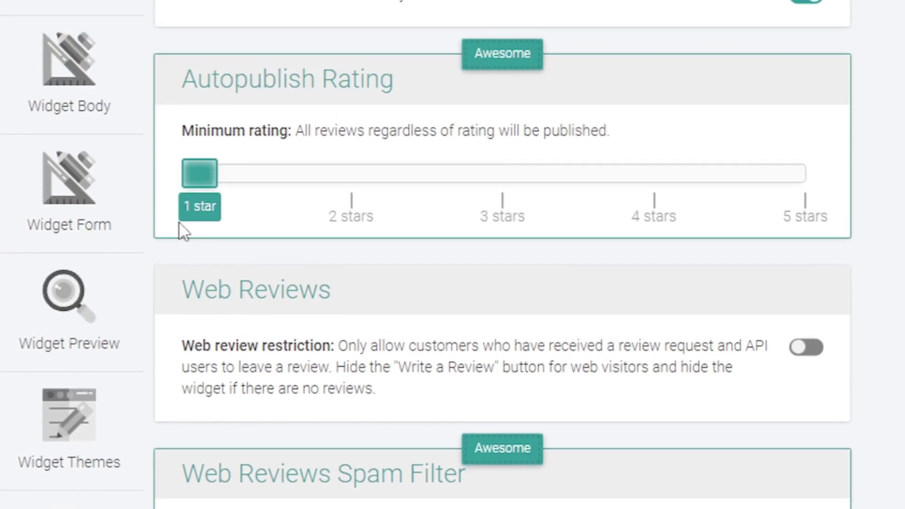
click(355, 170)
click(500, 175)
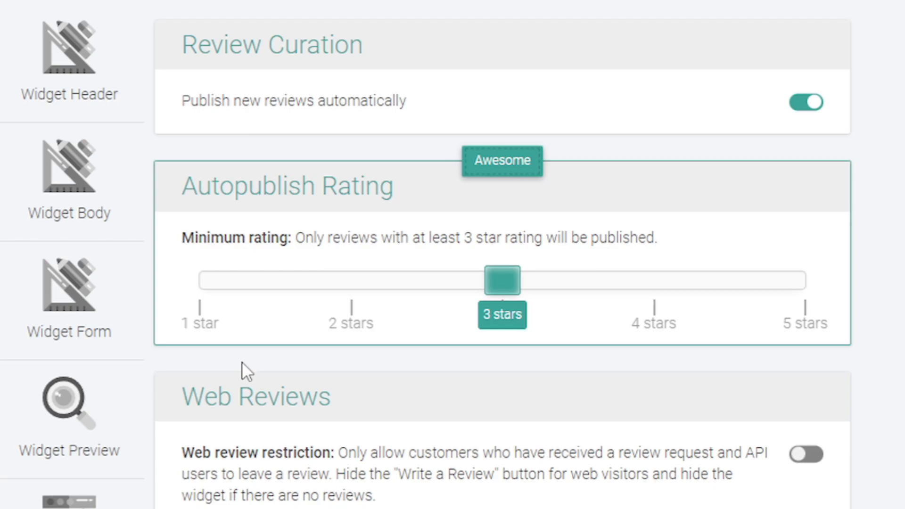
click(204, 278)
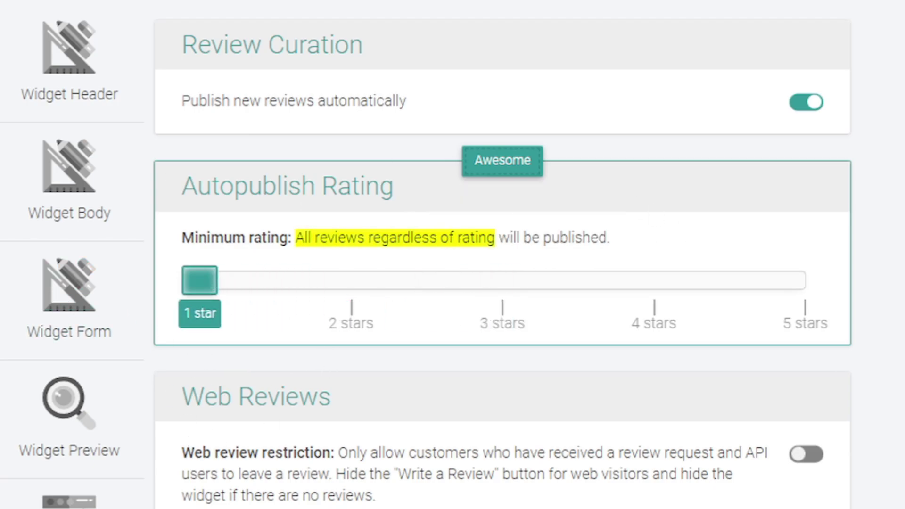
scroll(568, 358, down, 7)
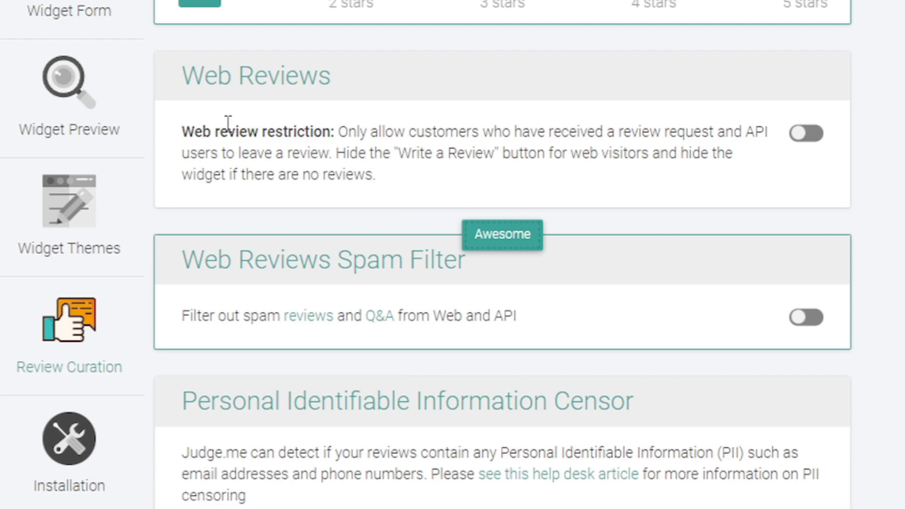
Attempt to enable the web reviews Spam Filter, which requires the Awesome plan
drag(182, 132, 443, 132)
click(384, 132)
drag(560, 132, 568, 142)
click(273, 172)
scroll(499, 186, down, 2)
click(807, 213)
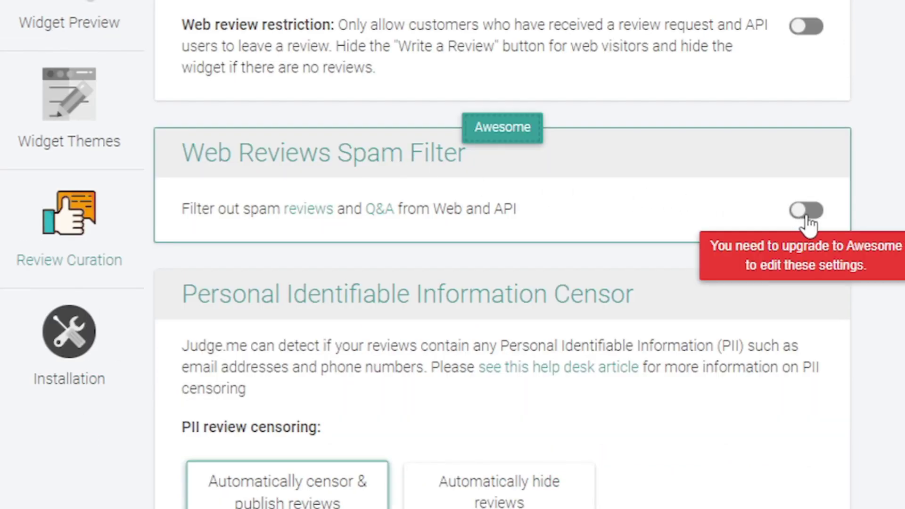
scroll(659, 234, down, 3)
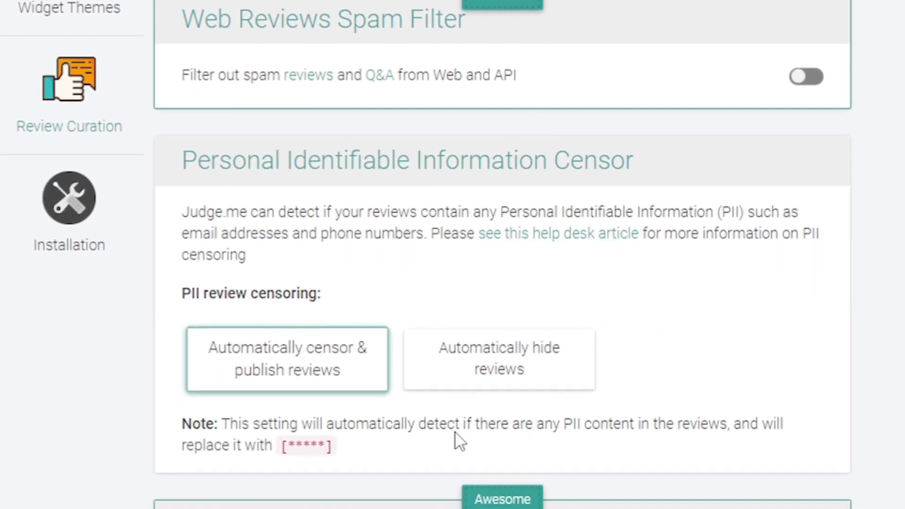
scroll(5, 165, up, 4)
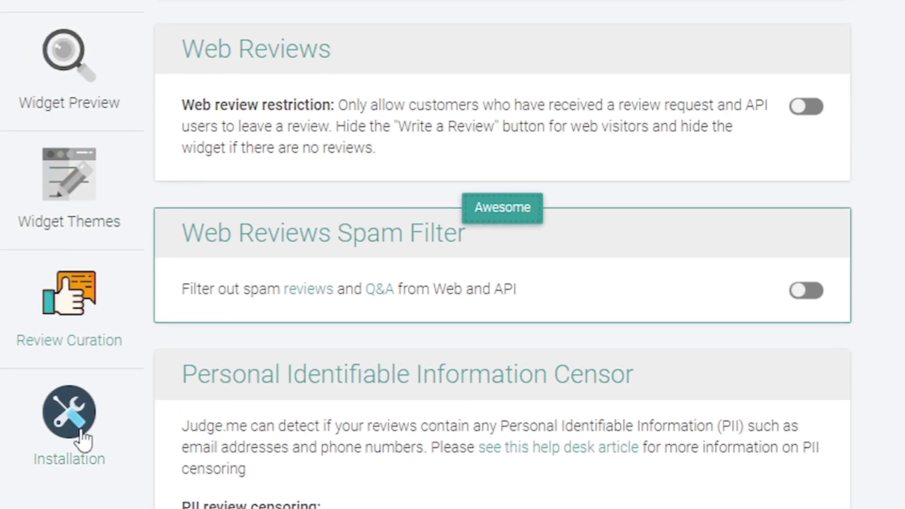
Open Judge.me's Installation page and read the Review Widget steps for the product template
click(75, 427)
scroll(373, 287, down, 5)
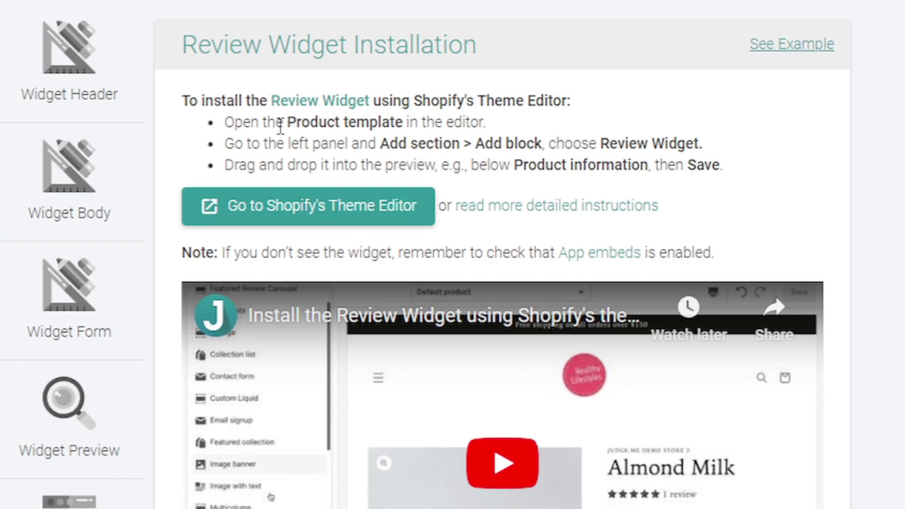
drag(277, 122, 427, 123)
click(328, 144)
drag(235, 143, 489, 144)
click(347, 145)
click(537, 144)
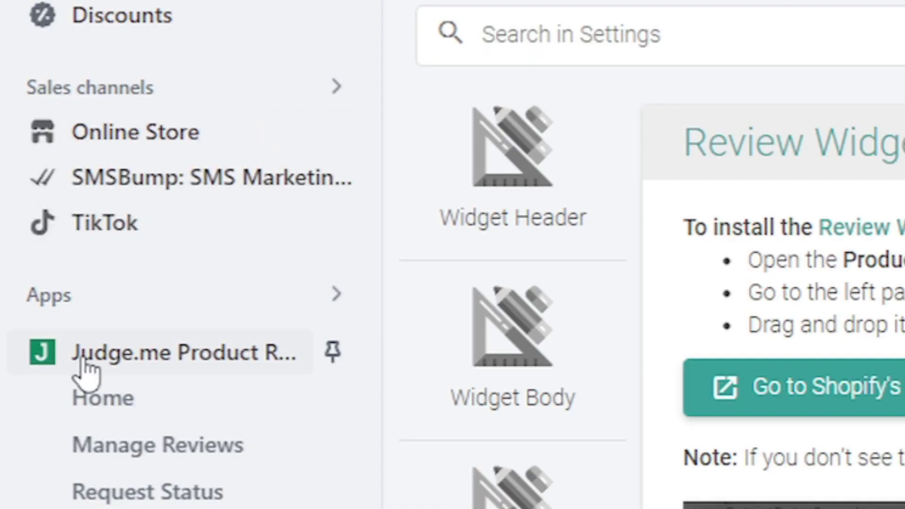
Open the live Dawn theme in the editor on the Default product template
click(107, 141)
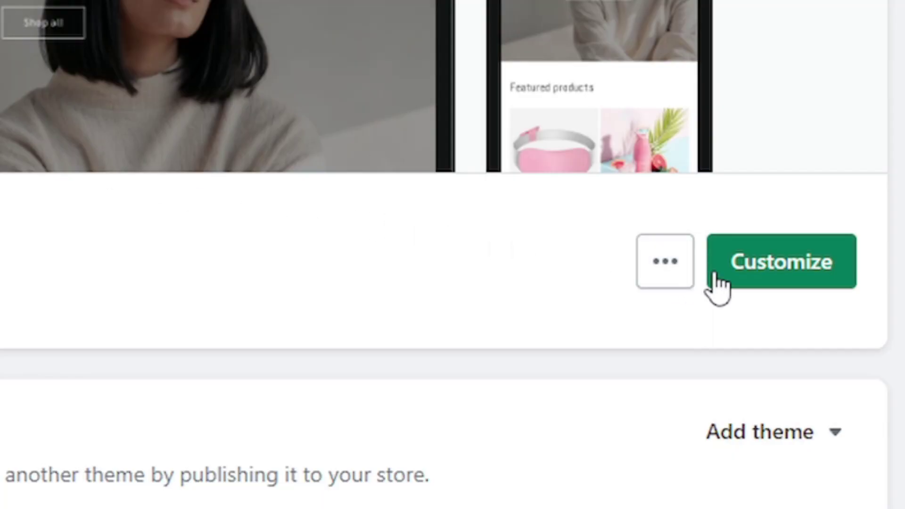
click(762, 276)
click(491, 162)
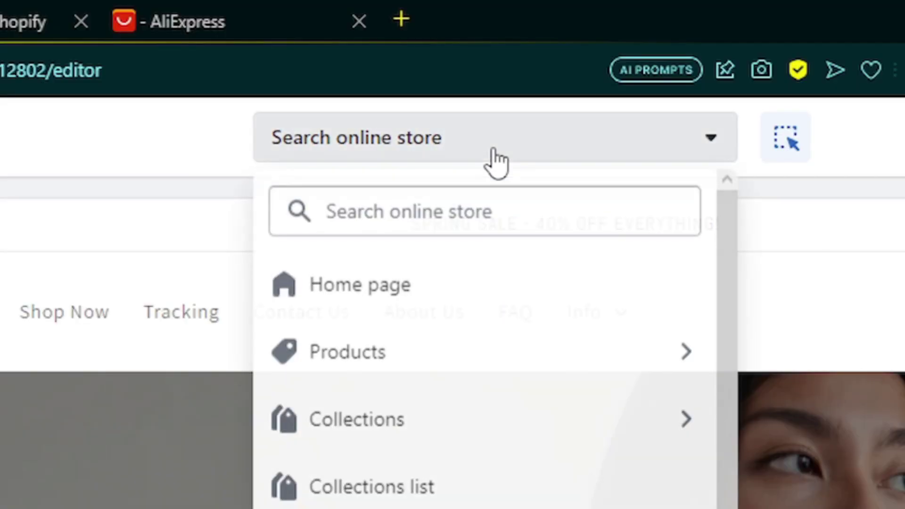
click(350, 372)
click(350, 372)
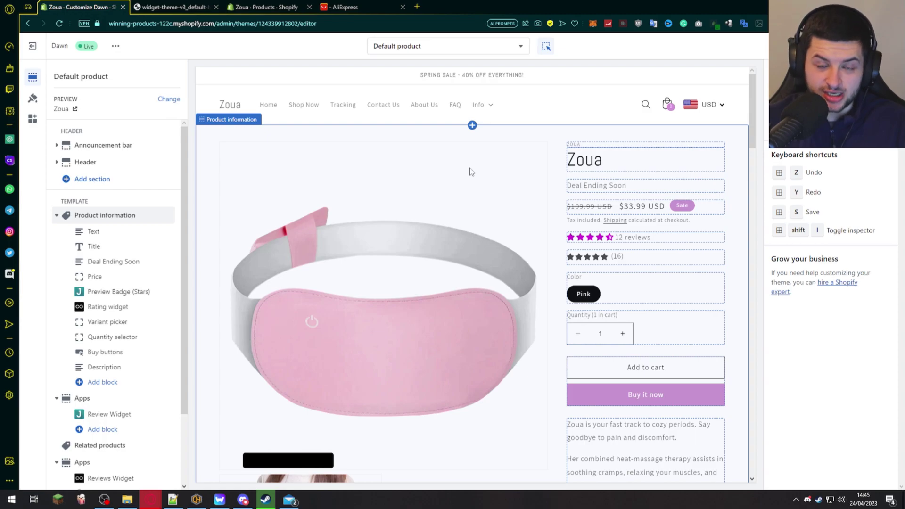
Scroll the Zoua preview to the Customer Reviews and select the existing Review Widget block
scroll(433, 262, down, 15)
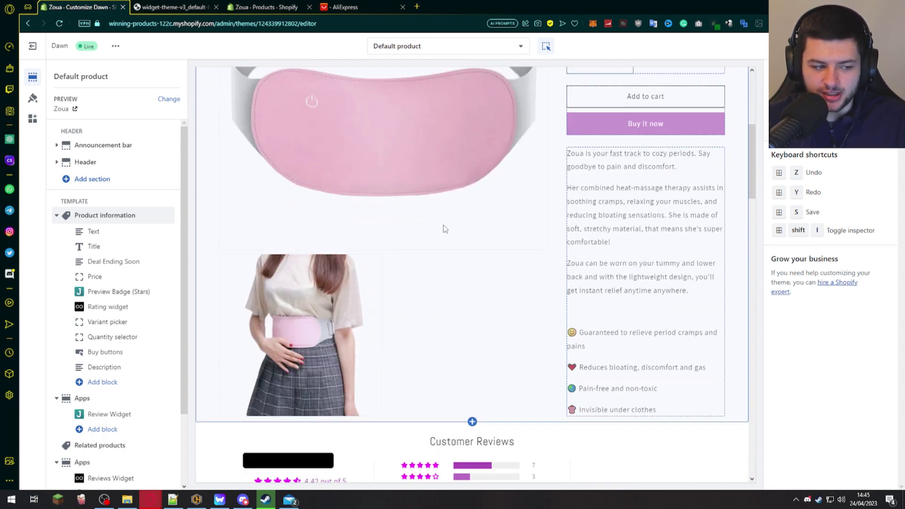
scroll(430, 229, down, 5)
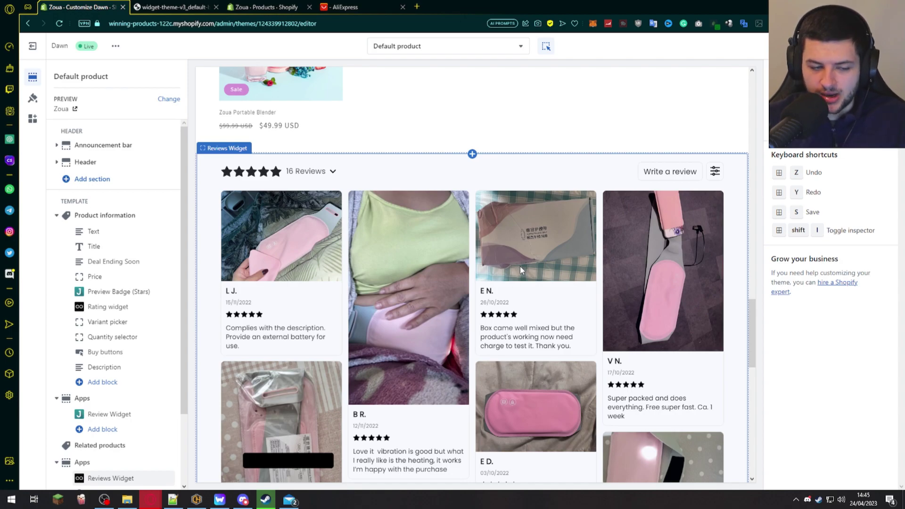
scroll(519, 330, up, 5)
scroll(516, 332, up, 3)
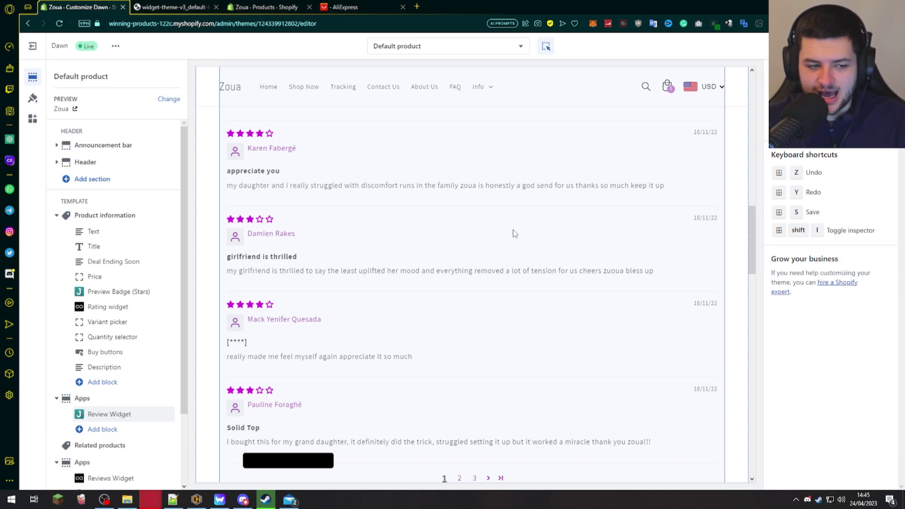
scroll(613, 175, up, 3)
scroll(518, 259, up, 1)
click(373, 149)
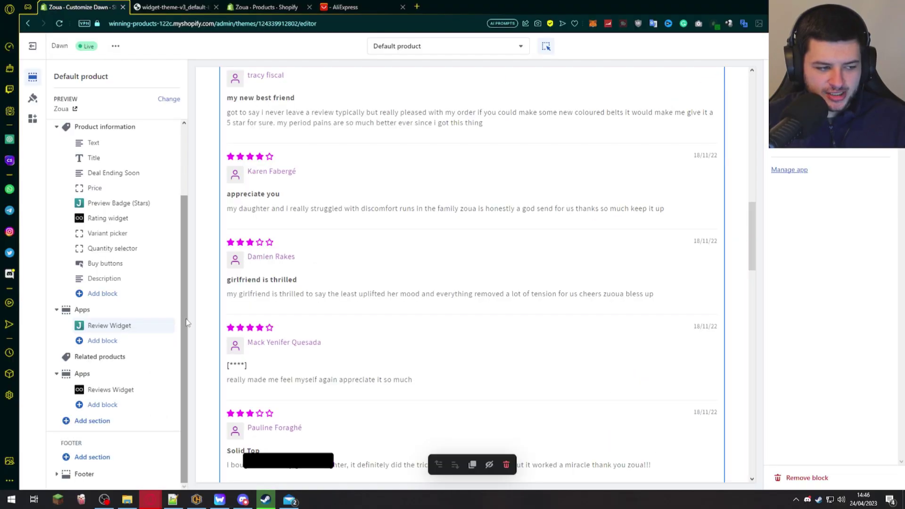
Add a Review Widget app block under Description in Product information
click(94, 325)
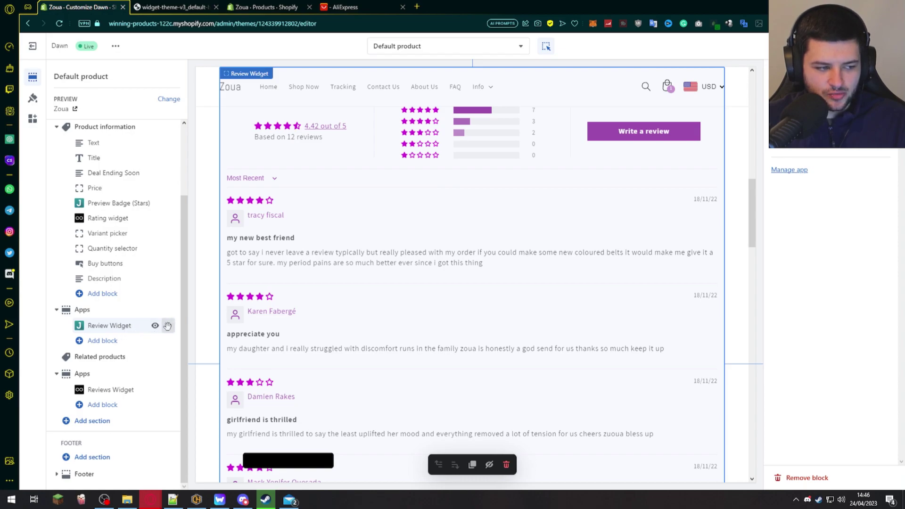
drag(167, 326, 106, 311)
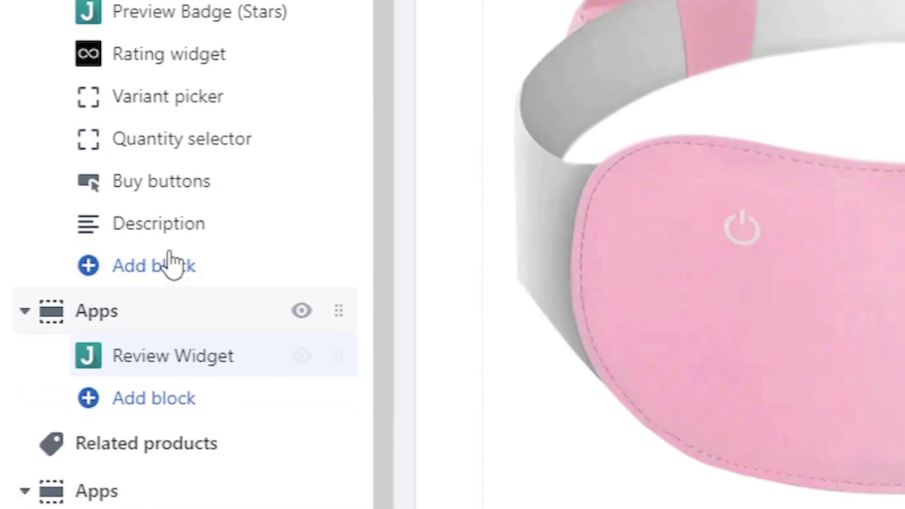
click(163, 265)
scroll(514, 104, down, 5)
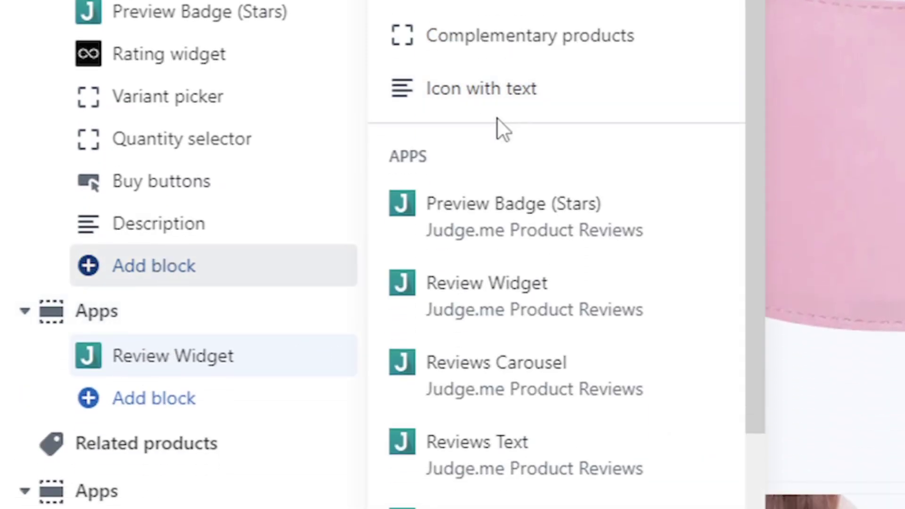
scroll(490, 142, down, 3)
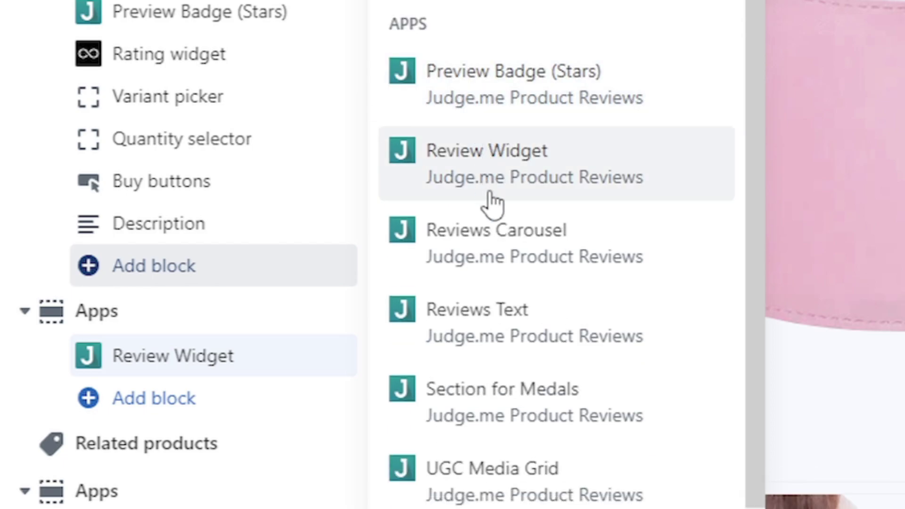
click(491, 200)
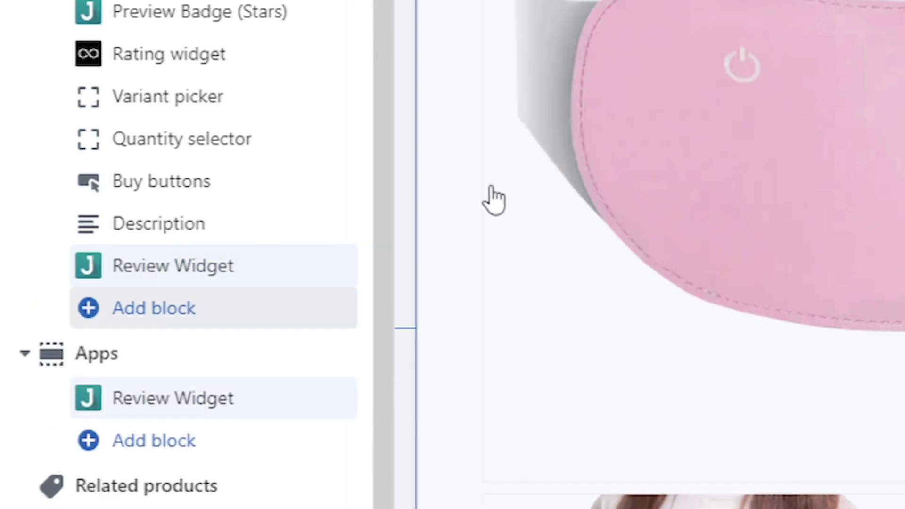
click(178, 274)
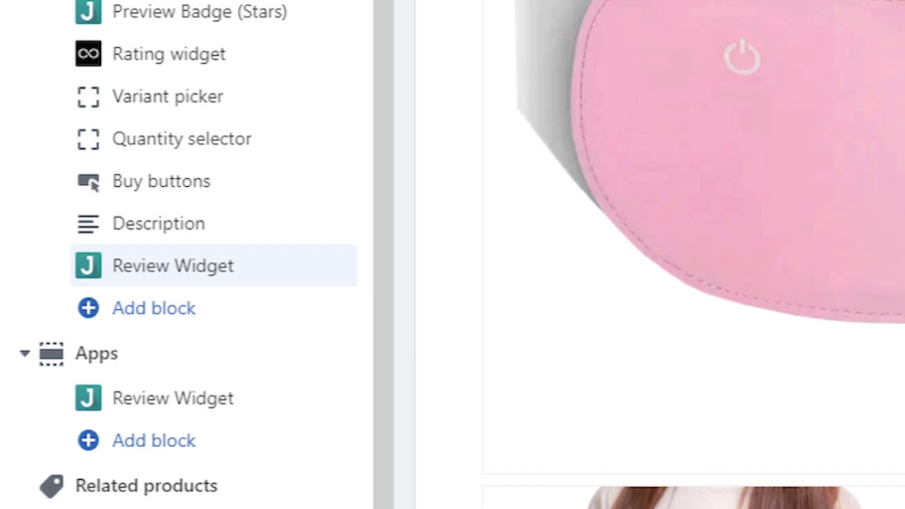
Add a Section for Medals app block to Product information
scroll(573, 381, down, 4)
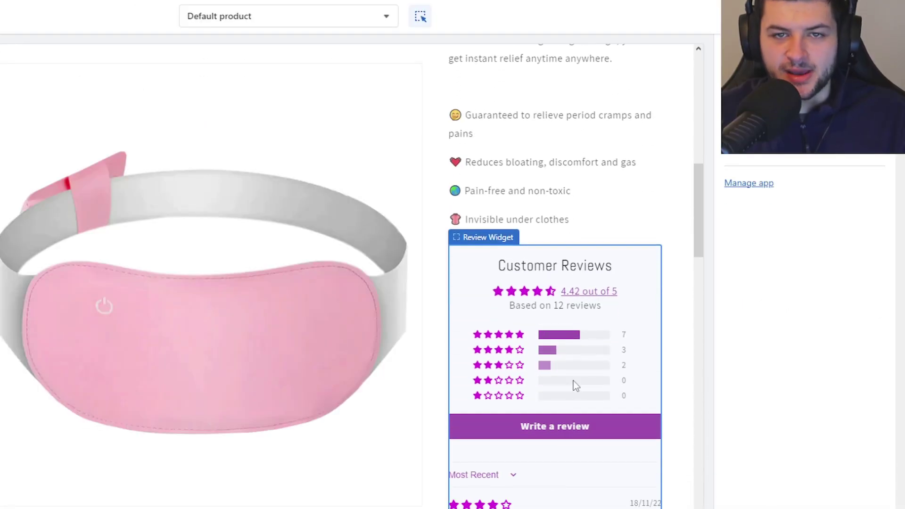
click(182, 398)
scroll(465, 391, down, 1)
scroll(466, 391, down, 4)
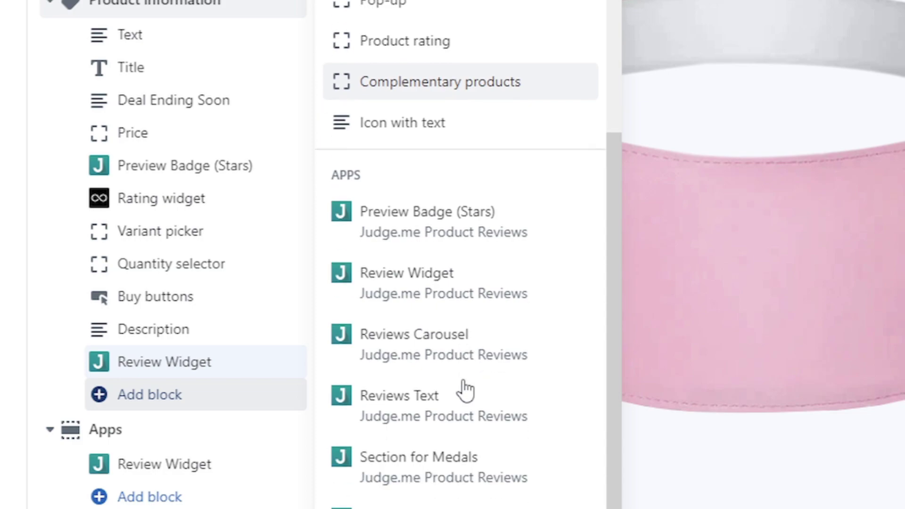
click(426, 476)
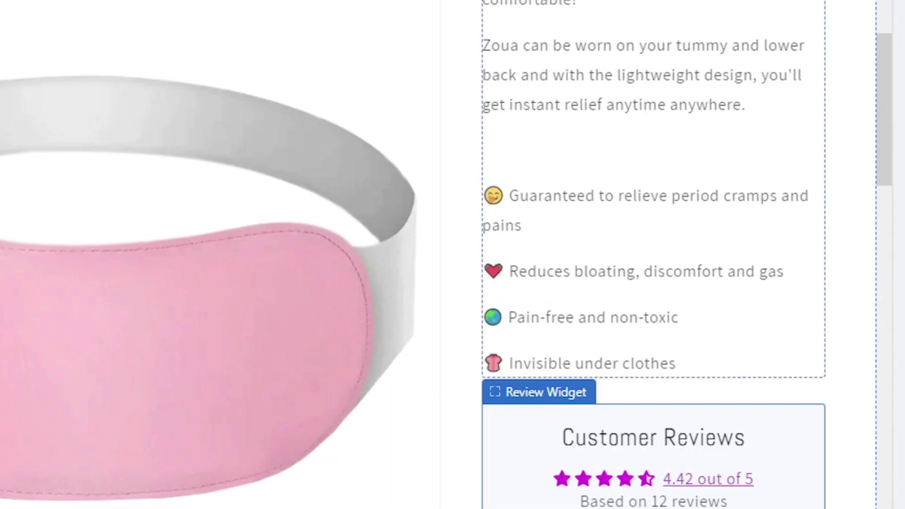
scroll(325, 418, down, 5)
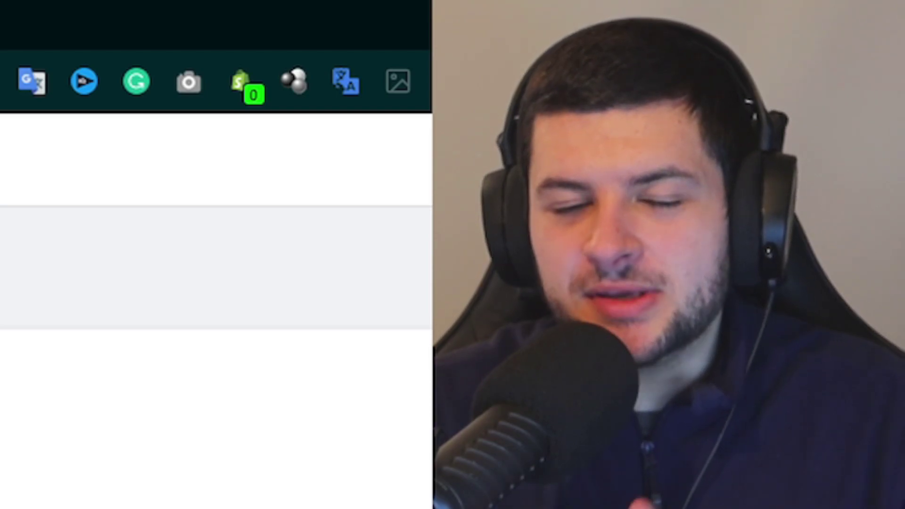